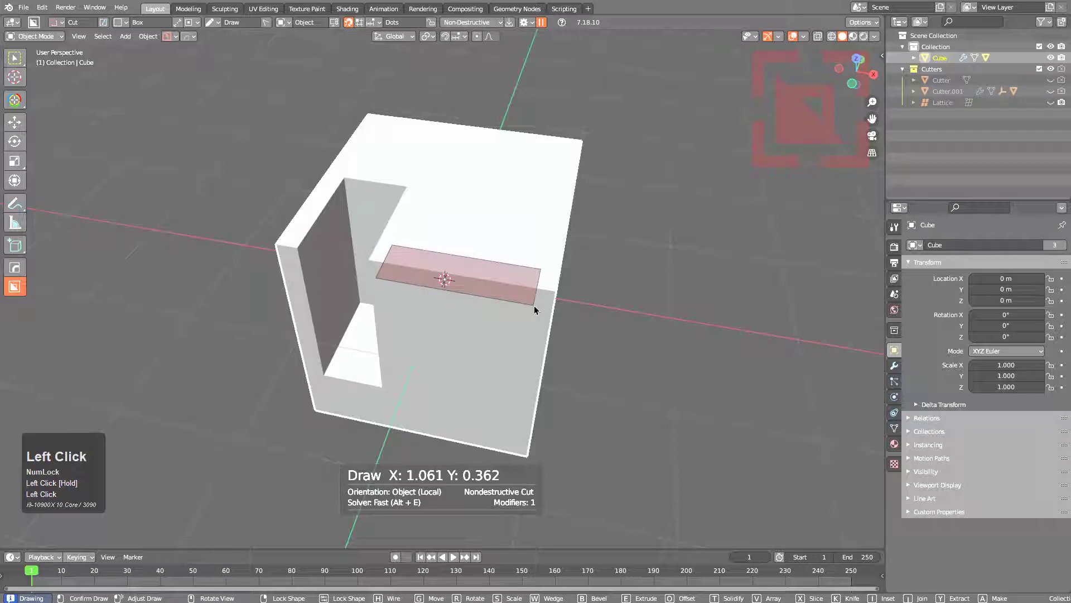
# - Box-cut three notches along the cube's top edges, about 1.061 × 0.362, 1.126 × 0.283 and 0.436 × 1.357
pyautogui.click(534, 306)
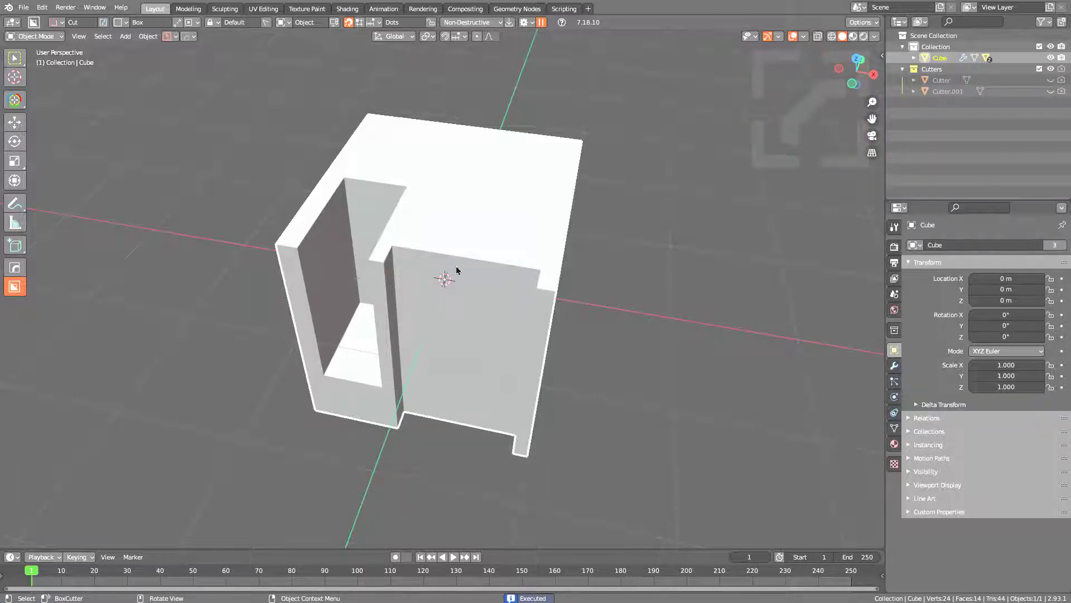
pyautogui.click(478, 232)
pyautogui.click(639, 234)
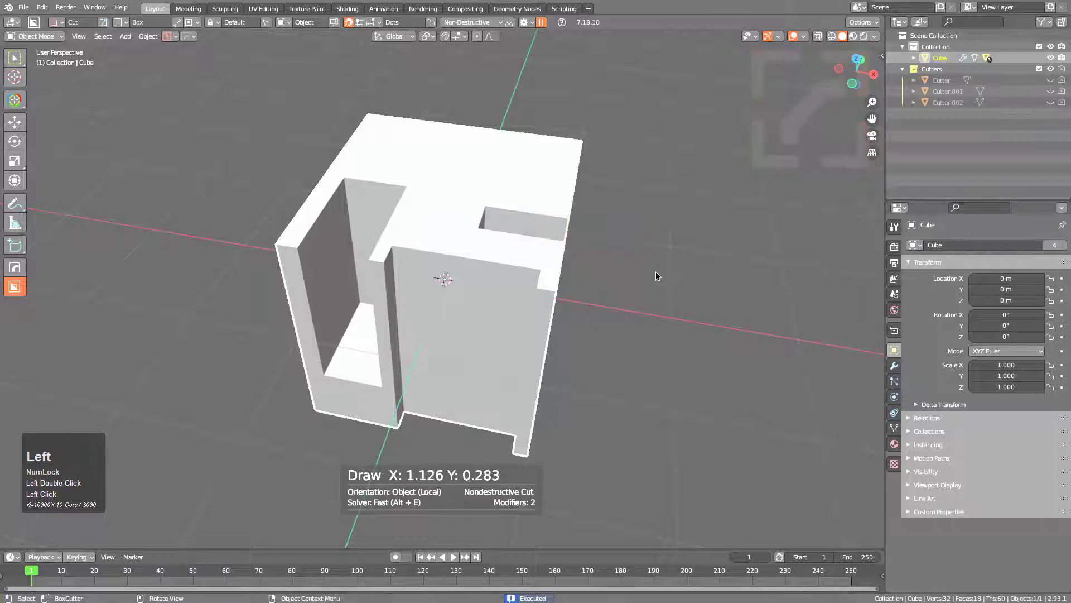
pyautogui.moveTo(656, 272); pyautogui.dragTo(521, 279, button='middle')
pyautogui.click(505, 241)
pyautogui.click(694, 232)
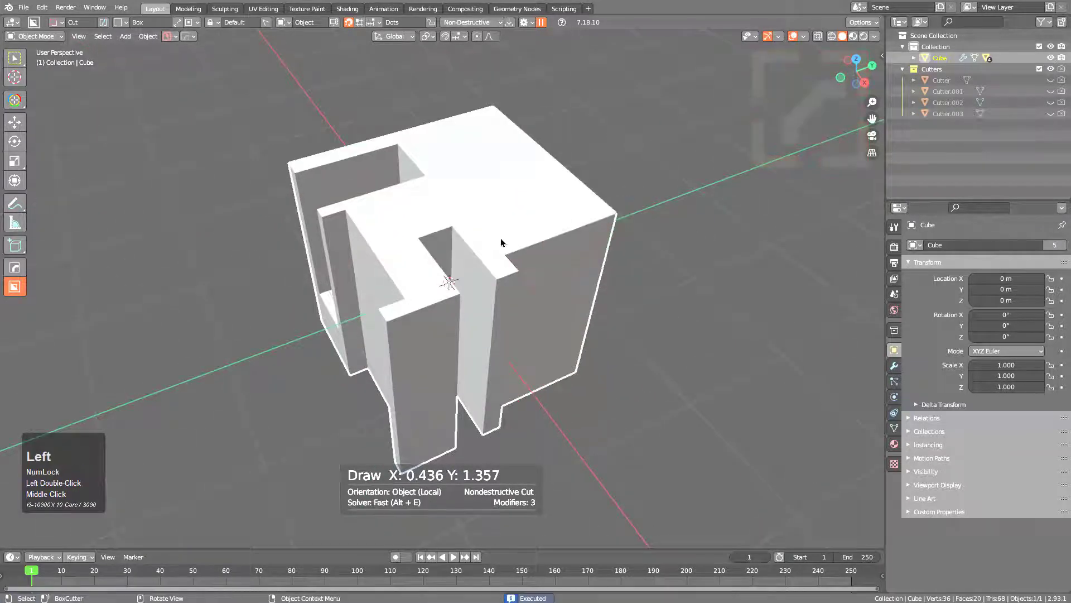
# - Box-cut three more notches into the cube's remaining top edges, the last two about 1.378 × 0.285 and 0.453 × 0.759
pyautogui.click(551, 202)
pyautogui.click(629, 196)
pyautogui.moveTo(628, 196)
pyautogui.mouseDown(button='middle')
pyautogui.moveTo(632, 231)
pyautogui.moveTo(475, 304)
pyautogui.mouseUp(button='middle')
pyautogui.click(475, 305)
pyautogui.click(661, 286)
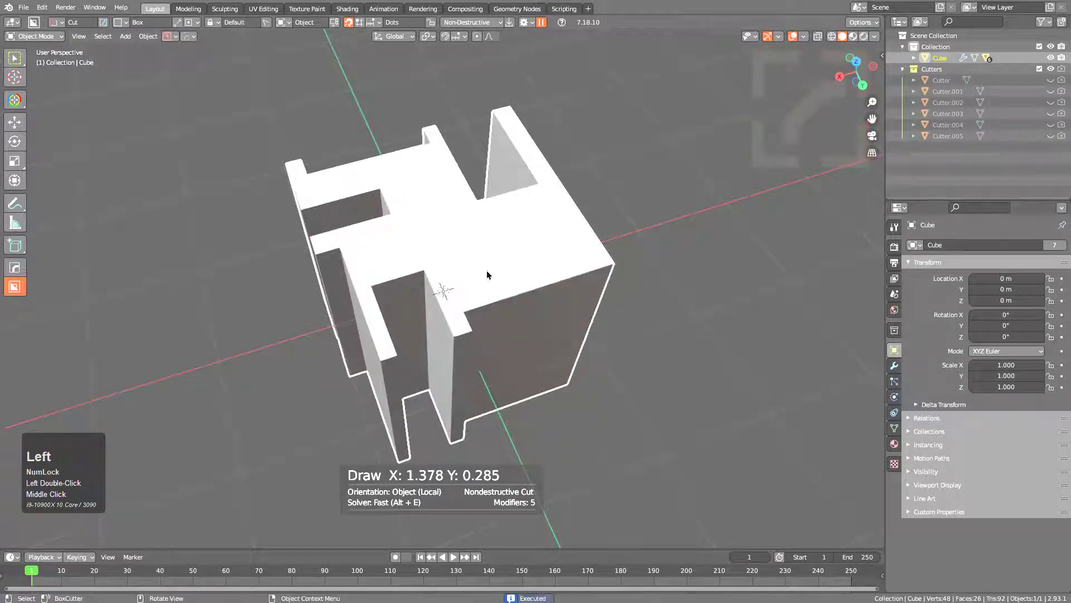
pyautogui.click(582, 250)
pyautogui.click(590, 173)
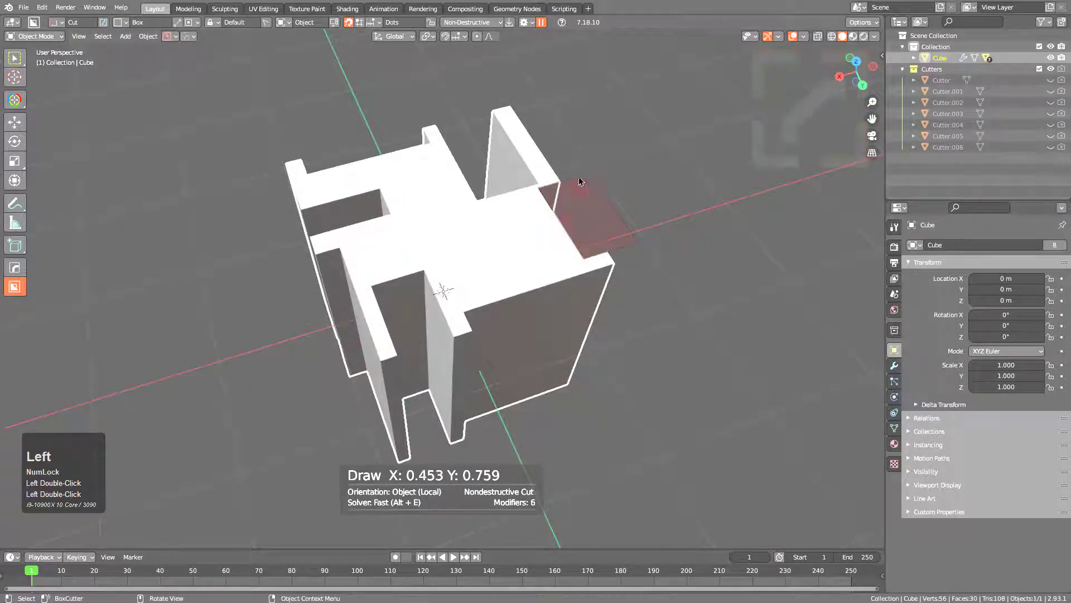
# - Enable Release Lock and draw a large box cutter over the notched top face
pyautogui.moveTo(419, 295); pyautogui.dragTo(188, 99, button='middle')
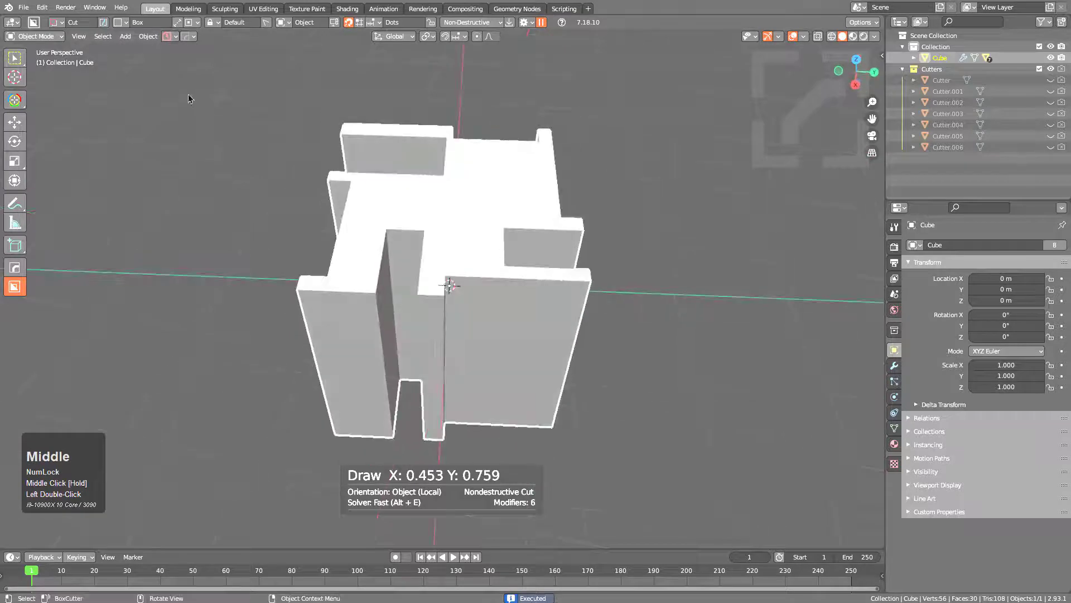
pyautogui.click(267, 23)
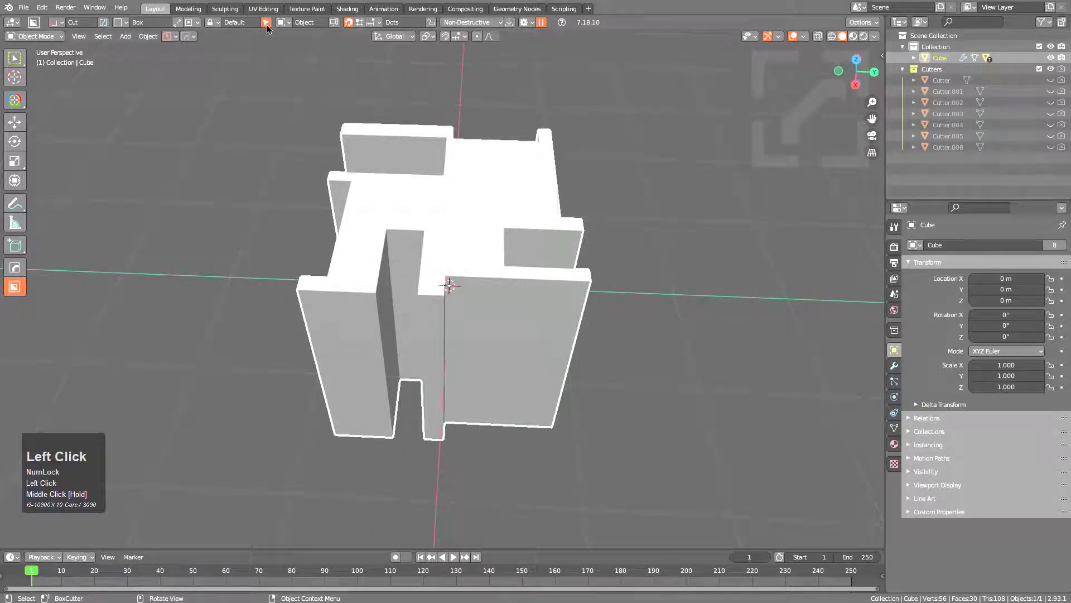
pyautogui.moveTo(308, 81)
pyautogui.mouseDown(button='middle')
pyautogui.moveTo(502, 239)
pyautogui.moveTo(485, 139)
pyautogui.mouseUp(button='middle')
pyautogui.moveTo(483, 137); pyautogui.dragTo(400, 395)
# - Extrude the locked box cutter down into the block and apply the cut to form a lowered step
pyautogui.moveTo(509, 383)
pyautogui.mouseDown(button='middle')
pyautogui.moveTo(626, 385)
pyautogui.moveTo(560, 192)
pyautogui.mouseUp(button='middle')
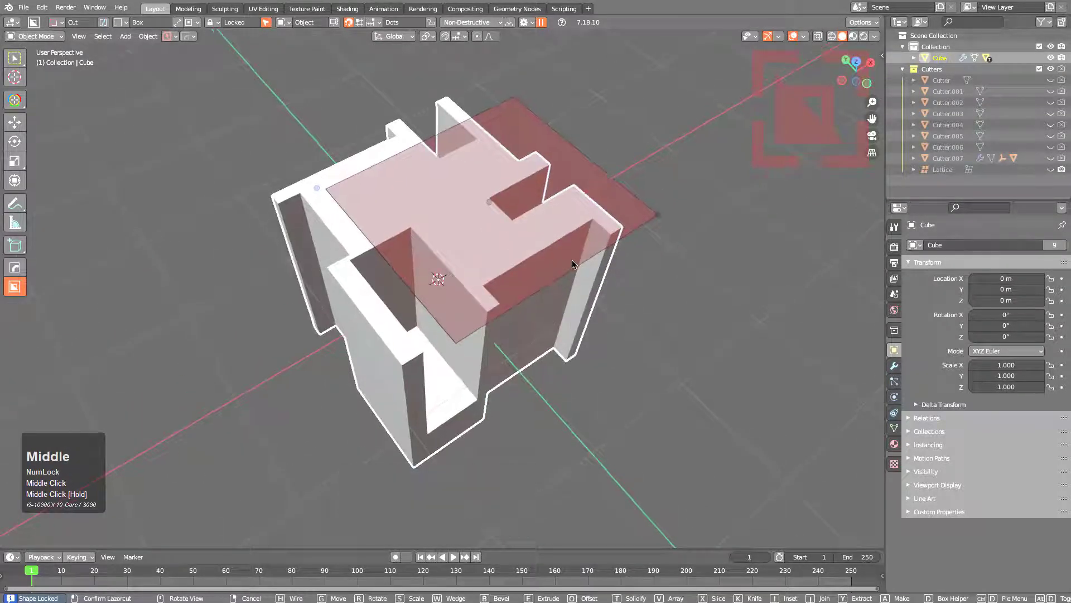
pyautogui.moveTo(571, 259); pyautogui.dragTo(566, 312, button='middle')
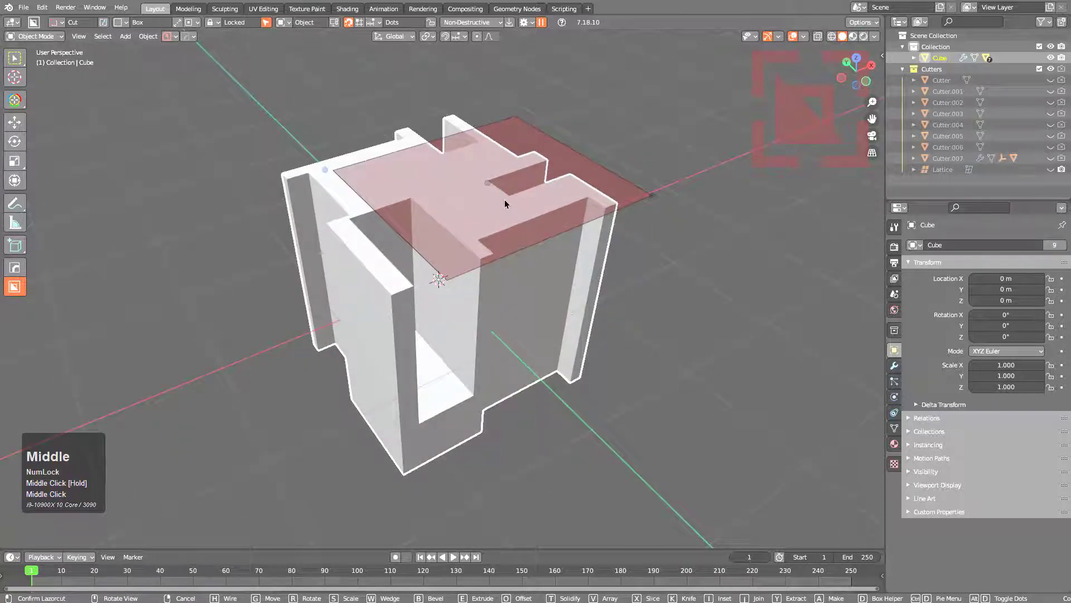
pyautogui.moveTo(488, 183); pyautogui.dragTo(557, 217)
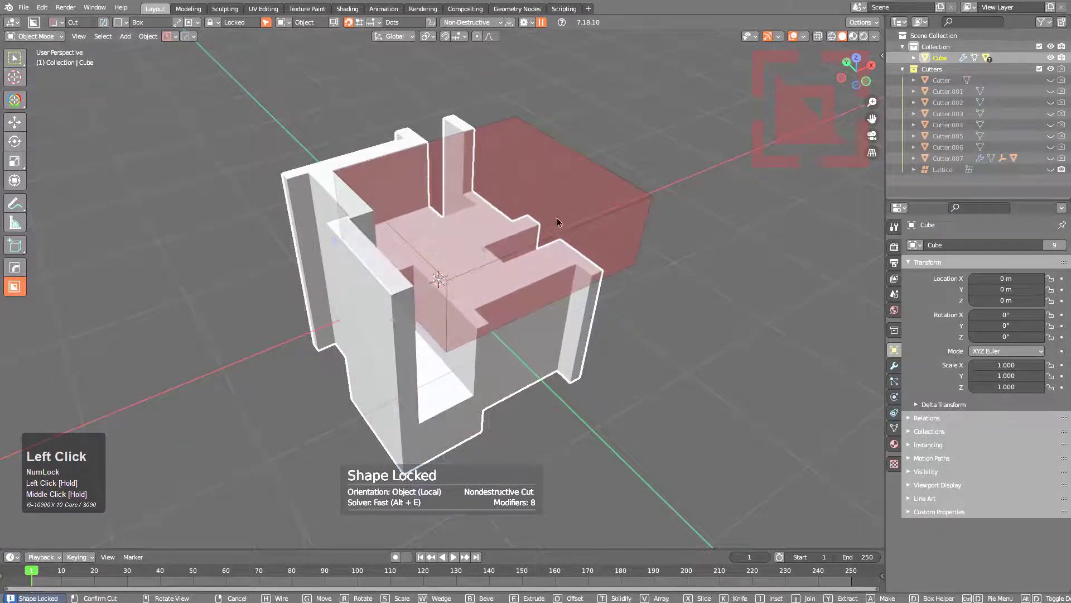
pyautogui.click(555, 163)
# - Draw a box cutter over the corner of the lowered step, move it slightly and extrude it about 0.25 deep
pyautogui.moveTo(422, 252)
pyautogui.mouseDown()
pyautogui.moveTo(638, 252)
pyautogui.moveTo(664, 297)
pyautogui.mouseUp()
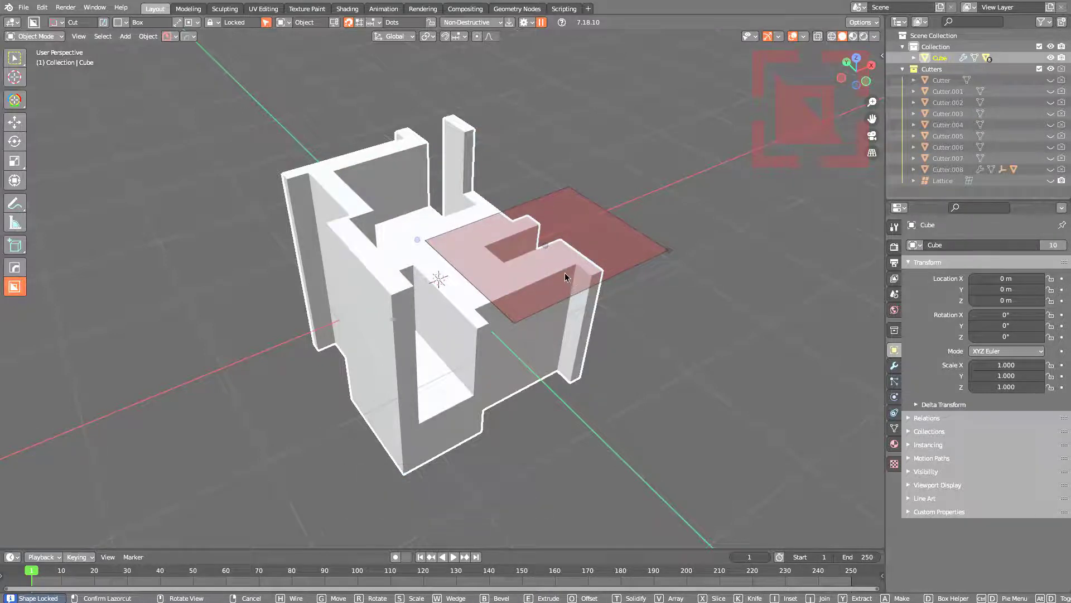
pyautogui.click(543, 245)
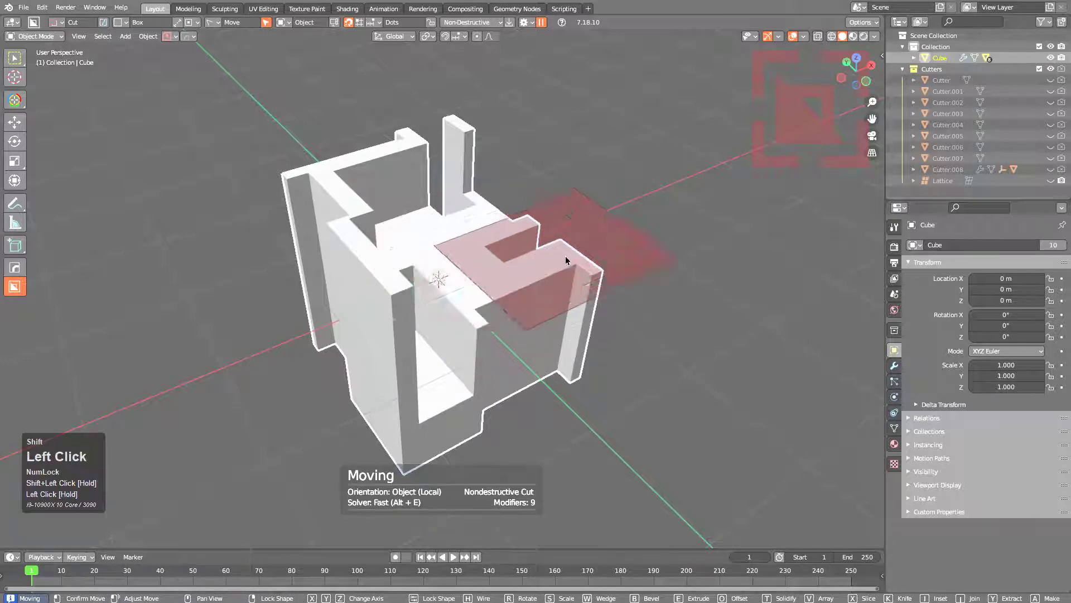
pyautogui.click(556, 247)
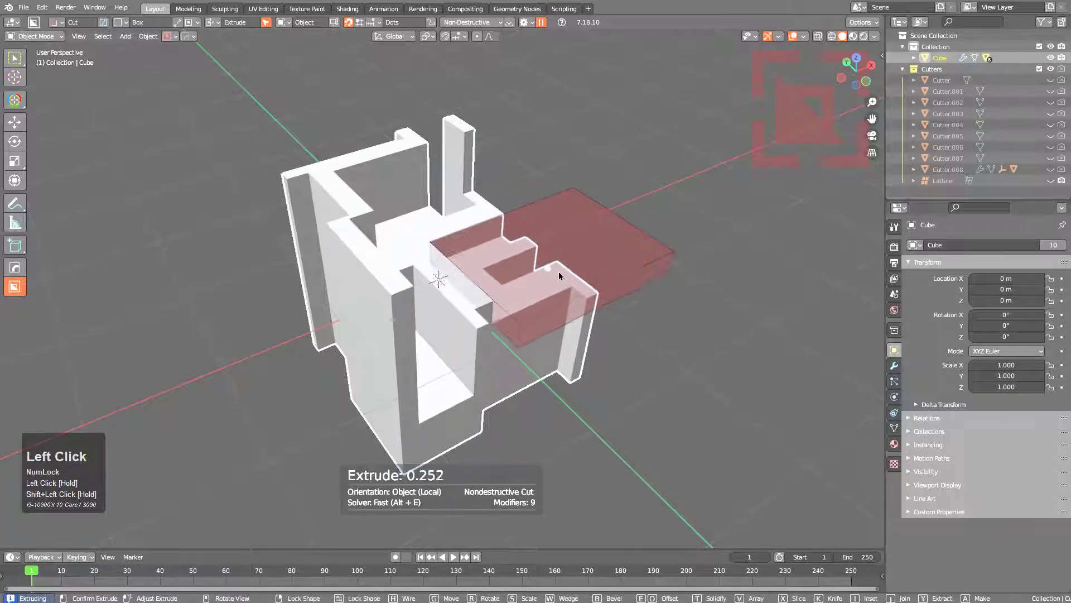
pyautogui.click(603, 263)
# - Bevel the cutter's corners, solidify it into a thin shell and apply it as a narrow rounded groove
pyautogui.press('b')
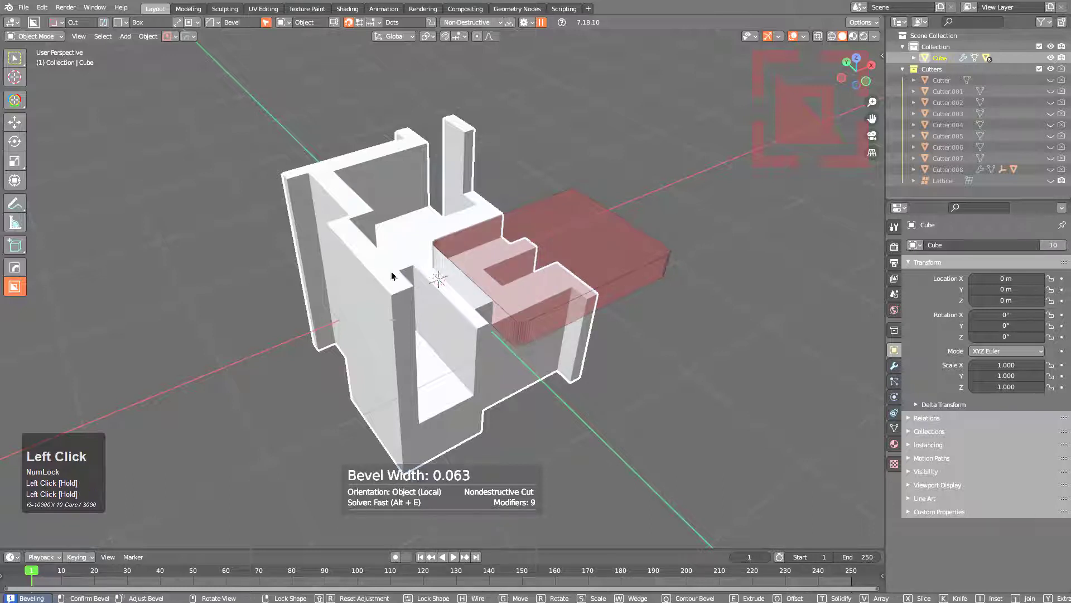
pyautogui.click(440, 274)
pyautogui.press('t')
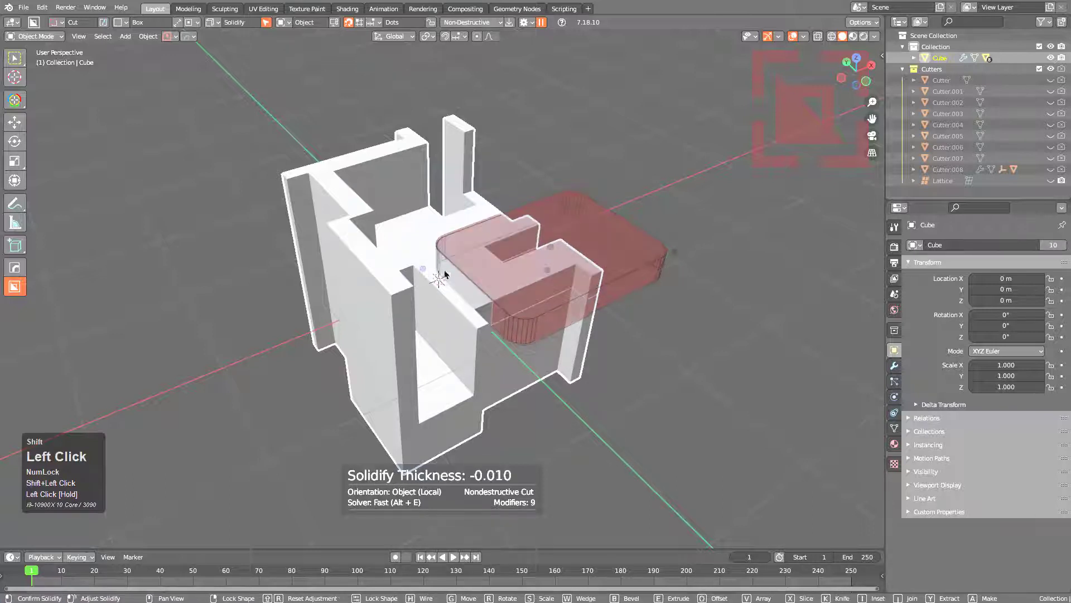
pyautogui.click(335, 276)
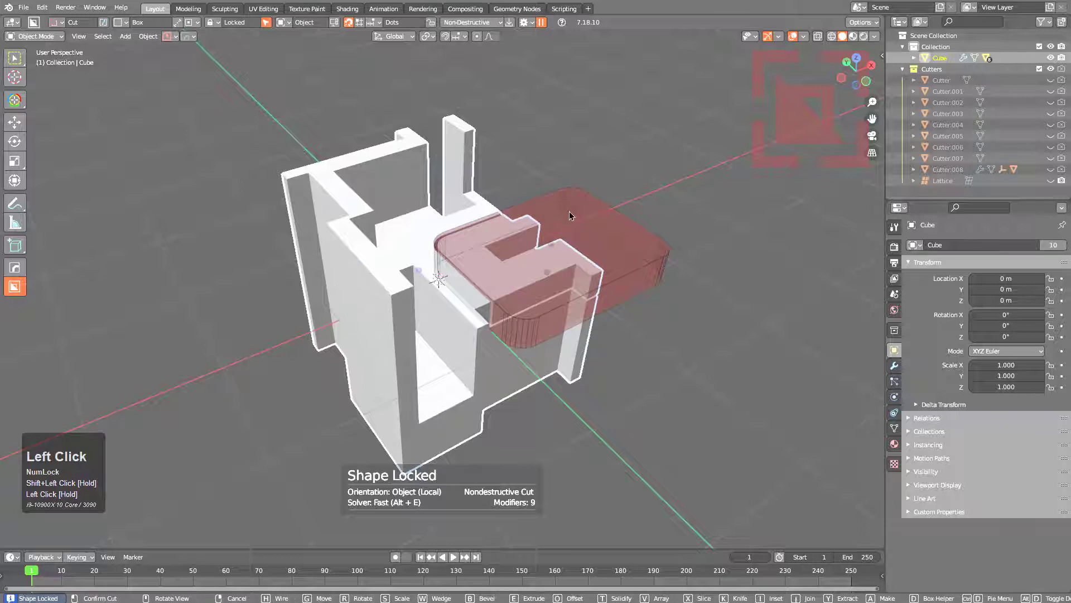
pyautogui.click(569, 211)
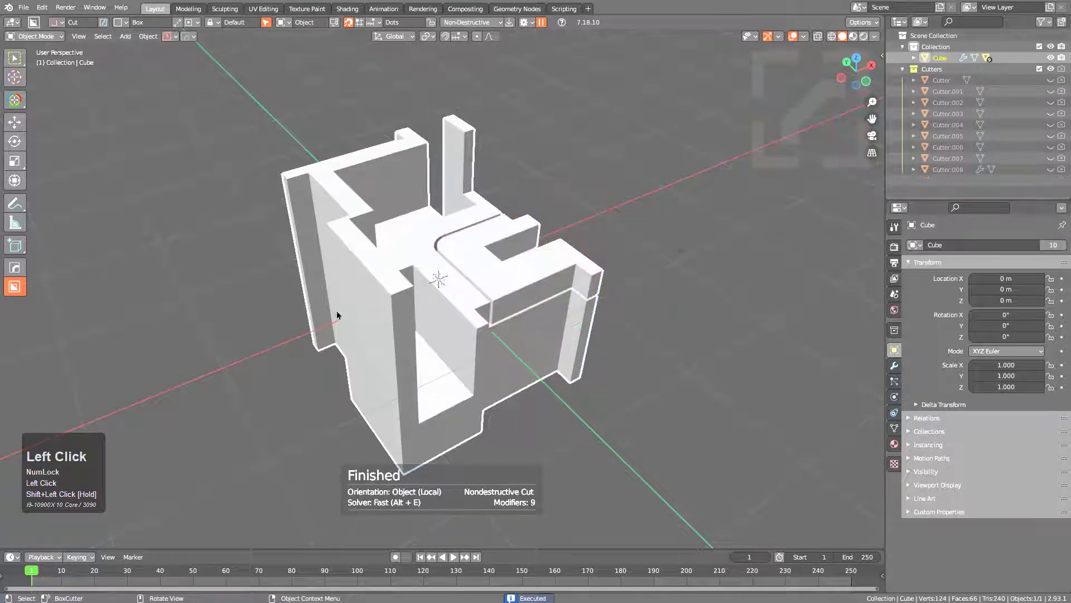
# - Enable Release Lock Lazorcut and draw a box cutter about 0.566 × 0.825 across the tall side wall's upper edge
pyautogui.keyDown('shift'); pyautogui.click(266, 23); pyautogui.keyUp('shift')
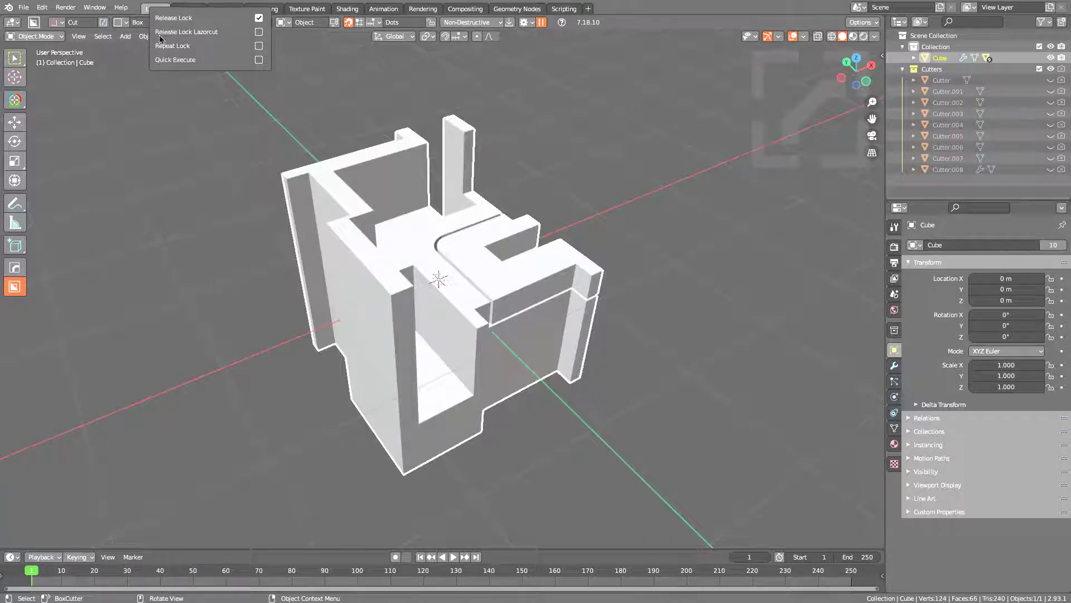
pyautogui.click(259, 33)
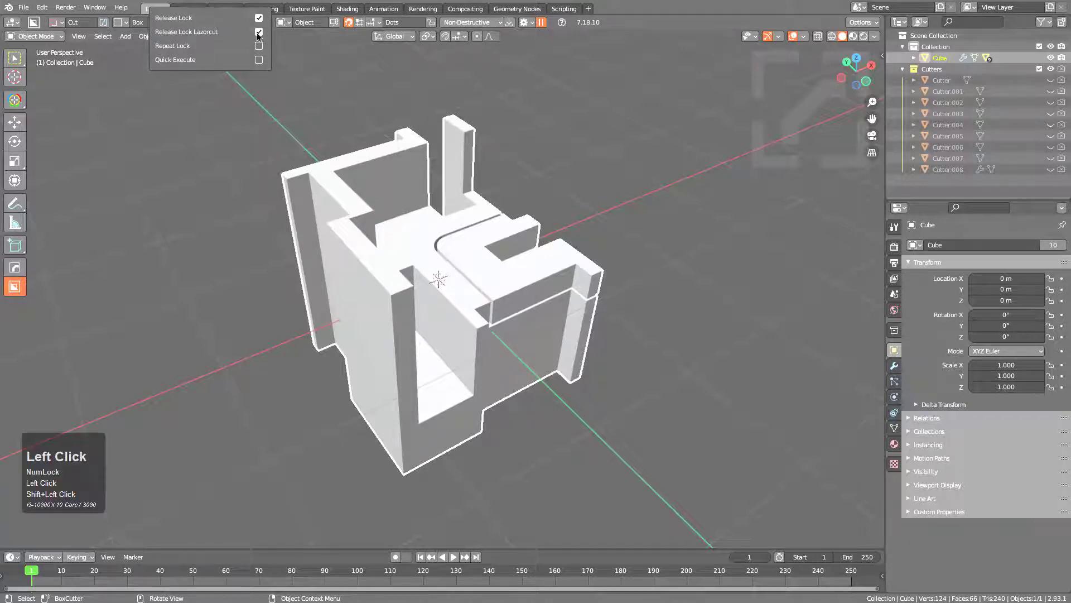
pyautogui.moveTo(335, 131); pyautogui.dragTo(515, 265, button='middle')
pyautogui.scroll(3, 491, 245)
pyautogui.scroll(-1, 513, 265)
pyautogui.moveTo(356, 334); pyautogui.dragTo(462, 235)
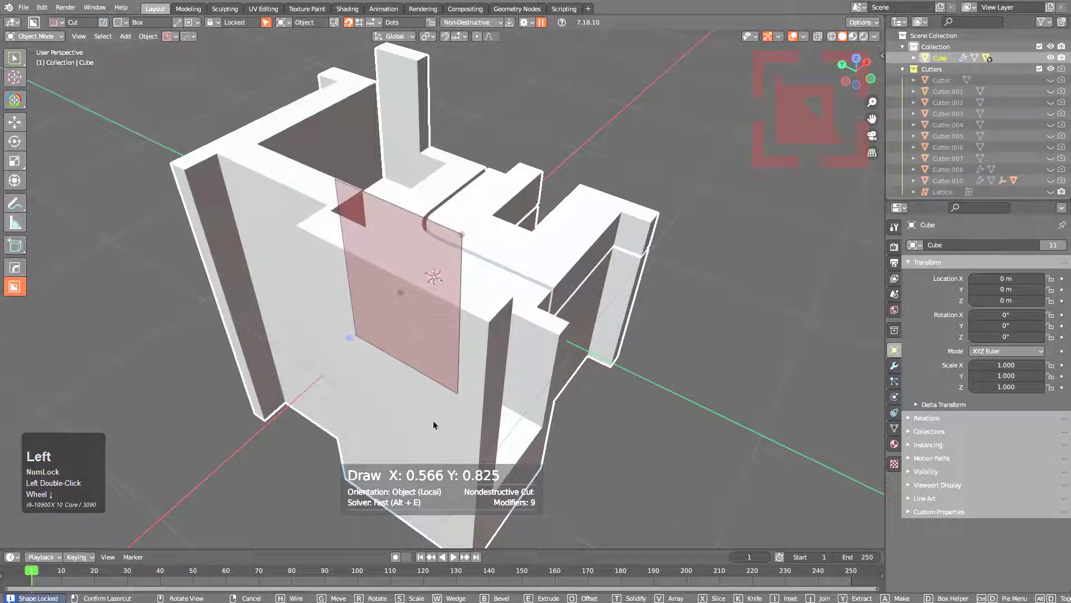
# - Lazorcut the locked box into the side wall and apply the notch
pyautogui.click(438, 360)
pyautogui.moveTo(457, 356); pyautogui.dragTo(264, 272, button='middle')
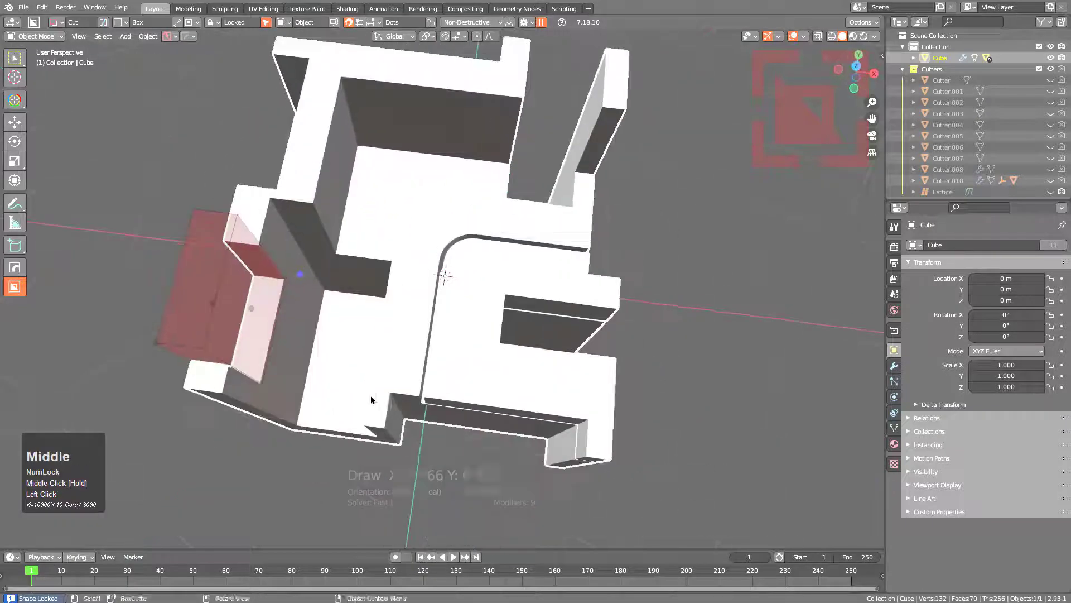
pyautogui.moveTo(214, 316); pyautogui.dragTo(347, 294, button='middle')
pyautogui.click(278, 292)
# - Draw a box cutter about 0.683 × 0.852 on the lower part of the adjacent wall and lazorcut it through the body
pyautogui.moveTo(346, 289); pyautogui.dragTo(481, 453)
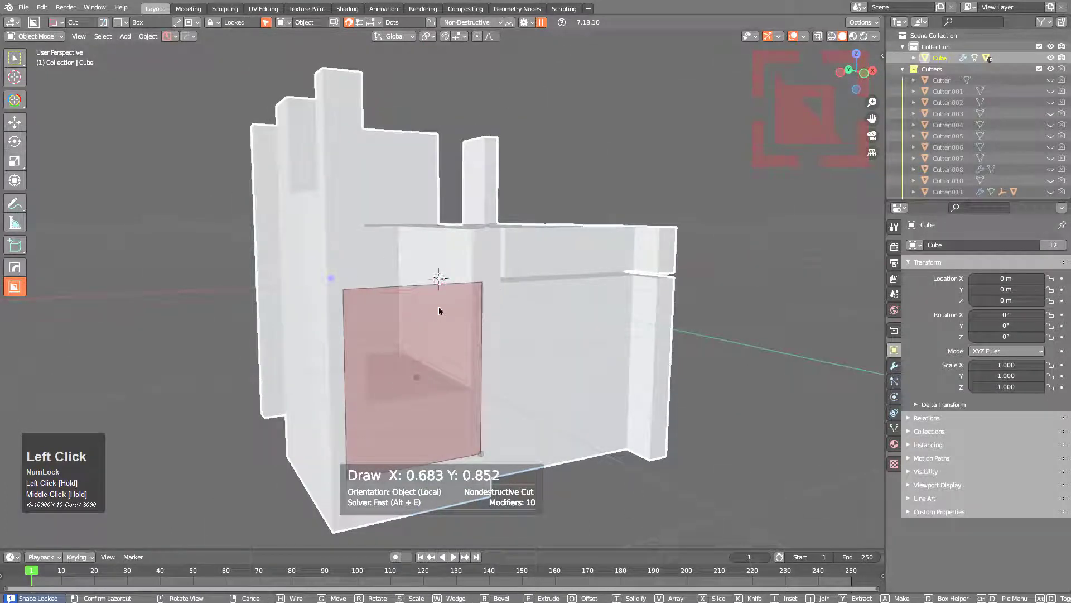
pyautogui.moveTo(436, 314); pyautogui.dragTo(371, 334, button='middle')
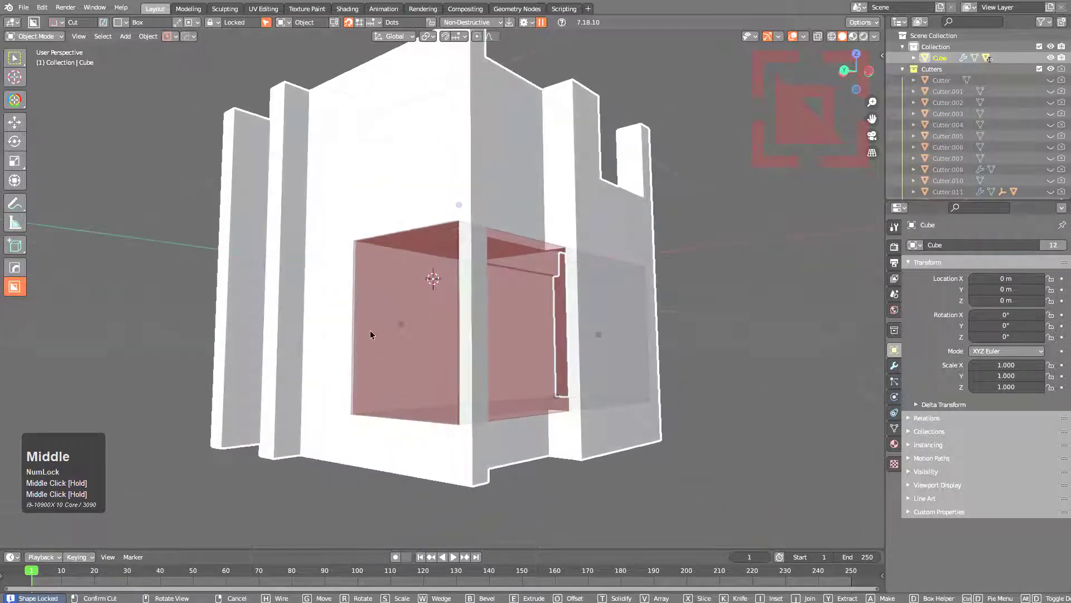
pyautogui.moveTo(516, 333); pyautogui.dragTo(411, 326, button='middle')
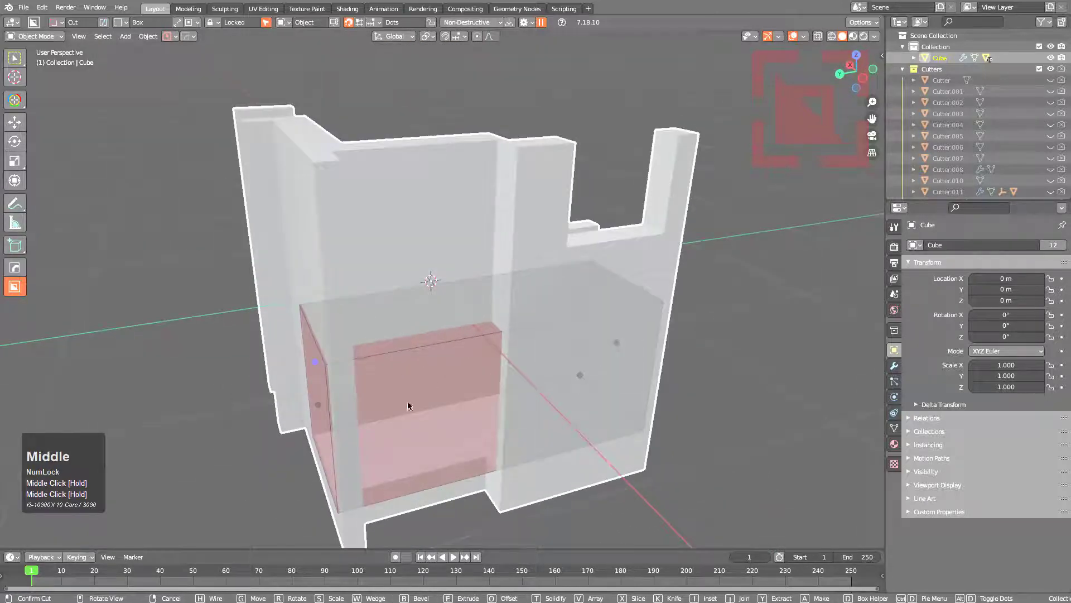
pyautogui.moveTo(409, 407); pyautogui.dragTo(470, 338, button='middle')
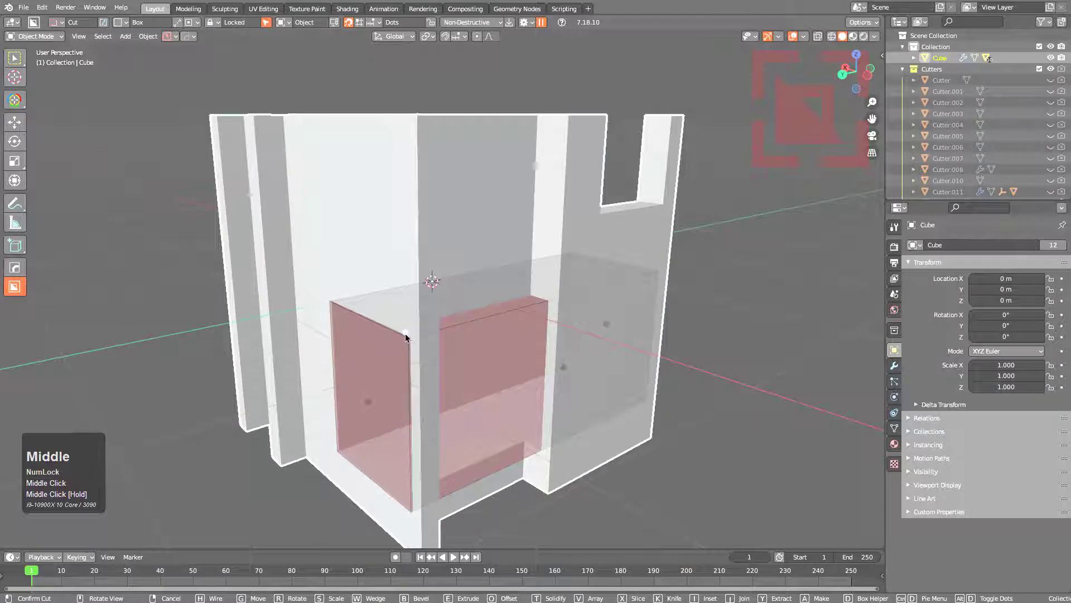
# - Bevel the locked cutter's long edges, shift it outward through the wall and apply the rounded cut
pyautogui.moveTo(406, 333); pyautogui.dragTo(564, 312)
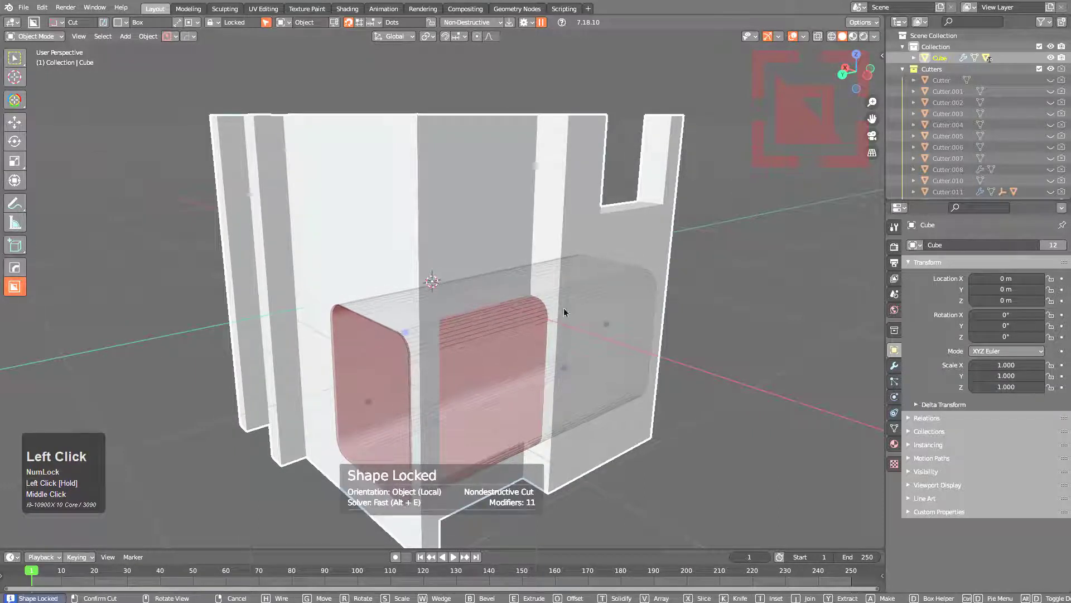
pyautogui.keyDown('shift'); pyautogui.moveTo(369, 403); pyautogui.dragTo(644, 307); pyautogui.keyUp('shift')
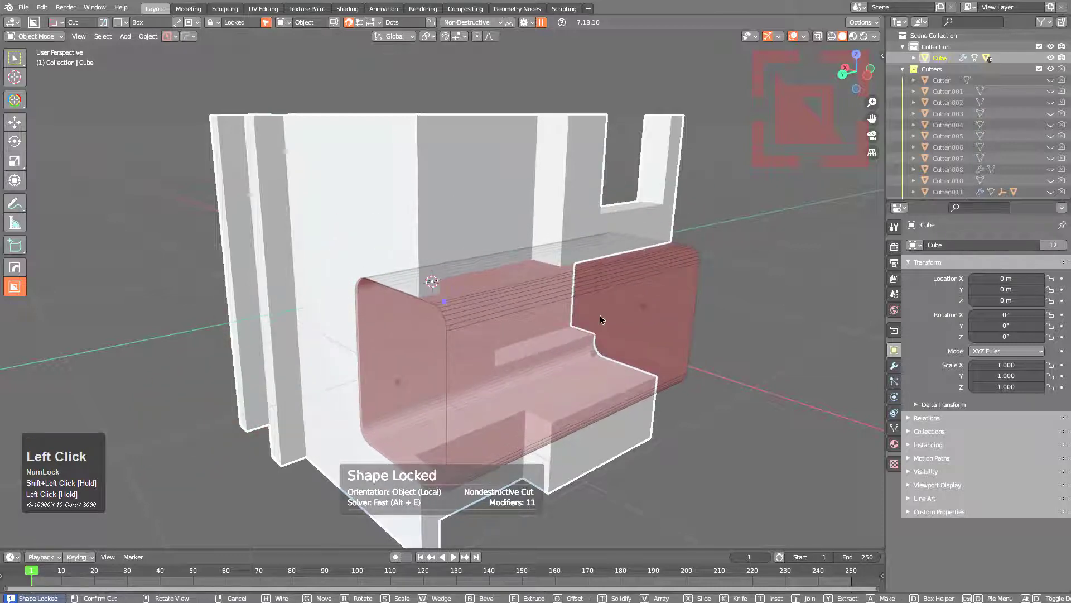
pyautogui.click(513, 315)
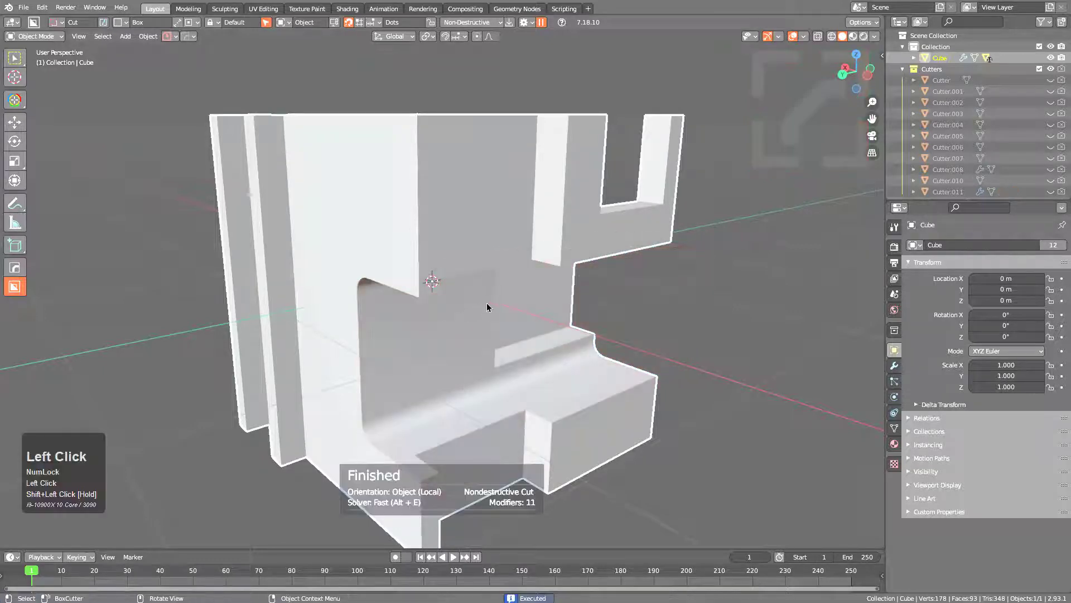
# - Disable Release Lock and cut a wide box opening about 0.32 deep into the upper part of the wall
pyautogui.scroll(-2, 449, 313)
pyautogui.moveTo(448, 313); pyautogui.dragTo(381, 222, button='middle')
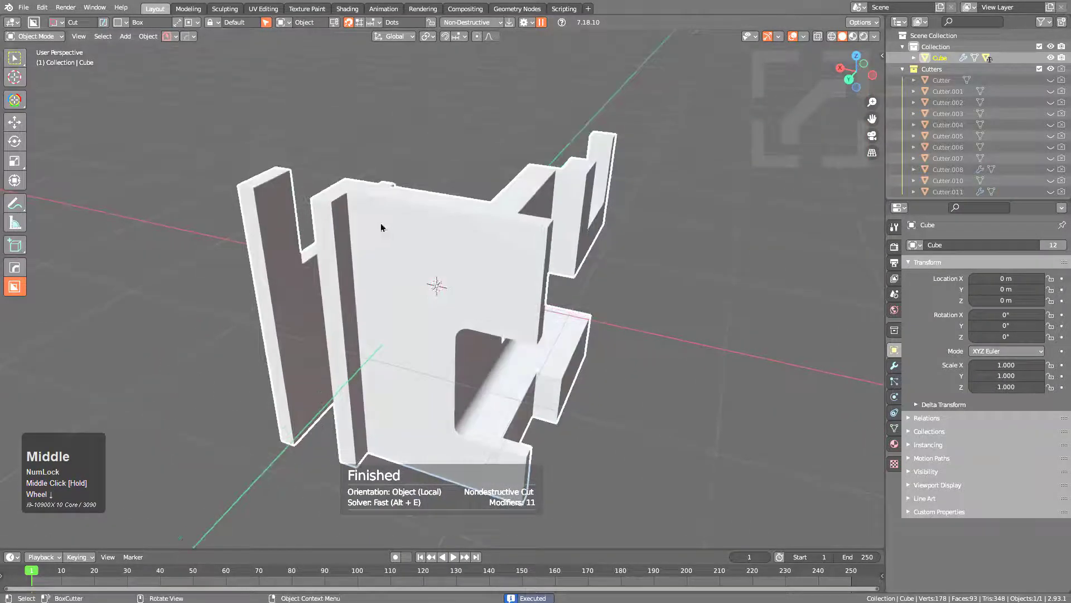
pyautogui.click(267, 25)
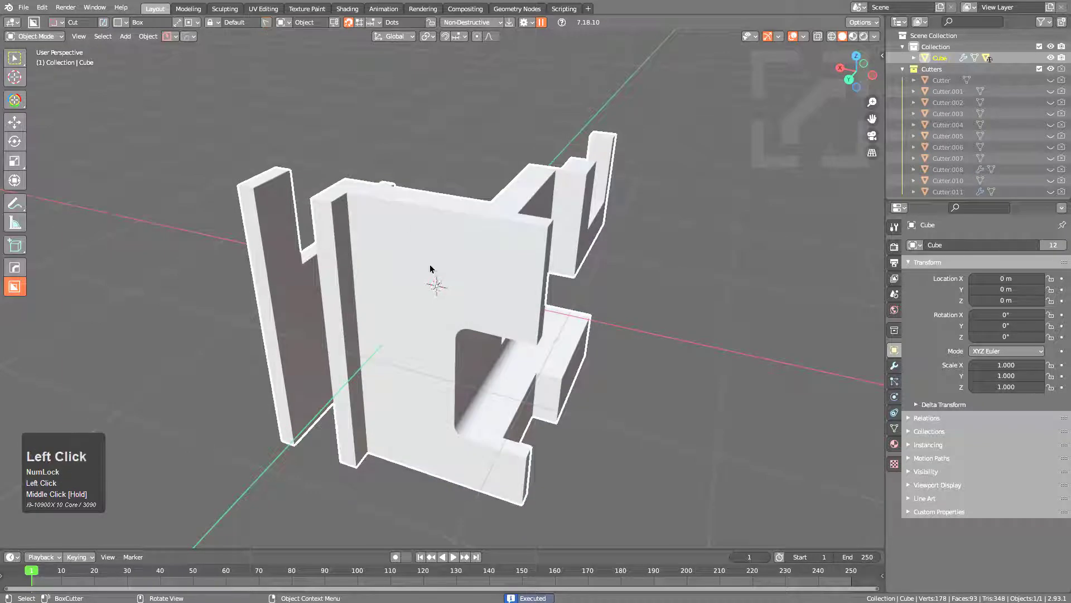
pyautogui.moveTo(375, 223); pyautogui.dragTo(583, 304)
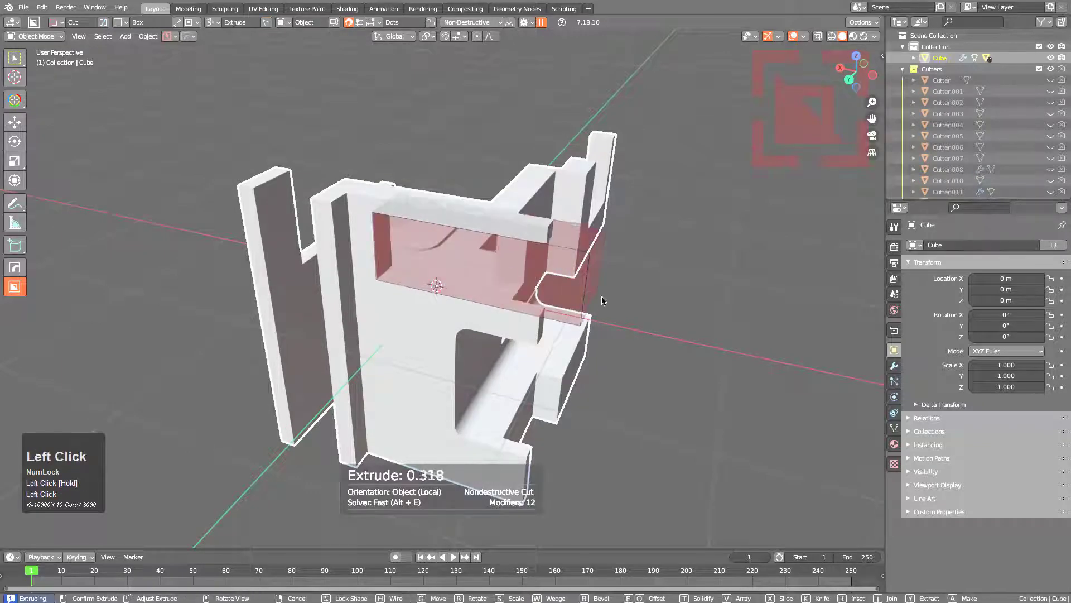
pyautogui.click(603, 295)
# - Cut two smaller box openings into the same wall, one below the wide opening and one beside the rounded cutout
pyautogui.moveTo(475, 299); pyautogui.dragTo(446, 280, button='middle')
pyautogui.moveTo(420, 277); pyautogui.dragTo(491, 344)
pyautogui.click(457, 367)
pyautogui.moveTo(409, 348); pyautogui.dragTo(470, 443)
pyautogui.click(410, 428)
# - Draw a narrow box cutter about 0.263 × 0.731 on the wall, lazorcut it through and apply the locked cut
pyautogui.moveTo(355, 276); pyautogui.dragTo(390, 390)
pyautogui.click(390, 390)
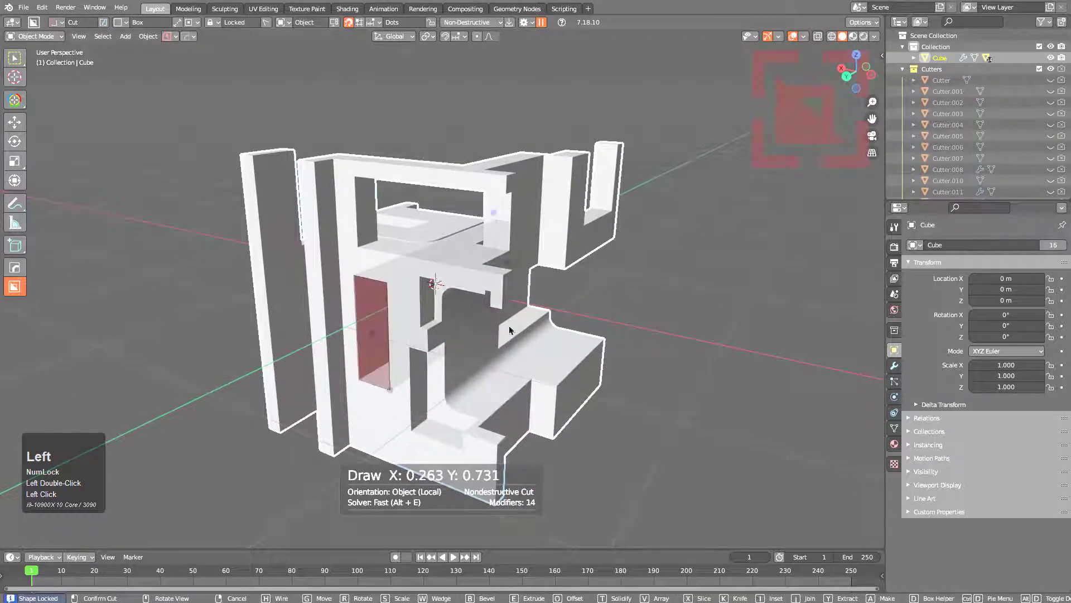
pyautogui.moveTo(508, 327)
pyautogui.mouseDown(button='middle')
pyautogui.moveTo(447, 358)
pyautogui.moveTo(472, 260)
pyautogui.mouseUp(button='middle')
pyautogui.click(432, 274)
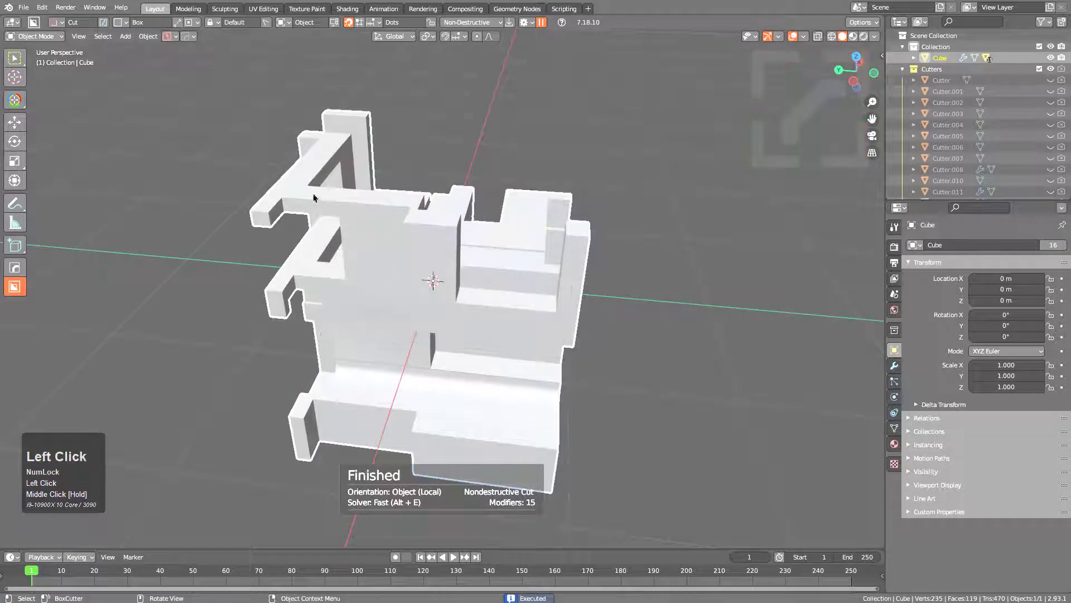
# - With Release Lock Lazorcut enabled, draw a box cutter about 0.358 × 0.480 on the stepped face and apply the locked cut through the body
pyautogui.keyDown('shift'); pyautogui.click(263, 24); pyautogui.keyUp('shift')
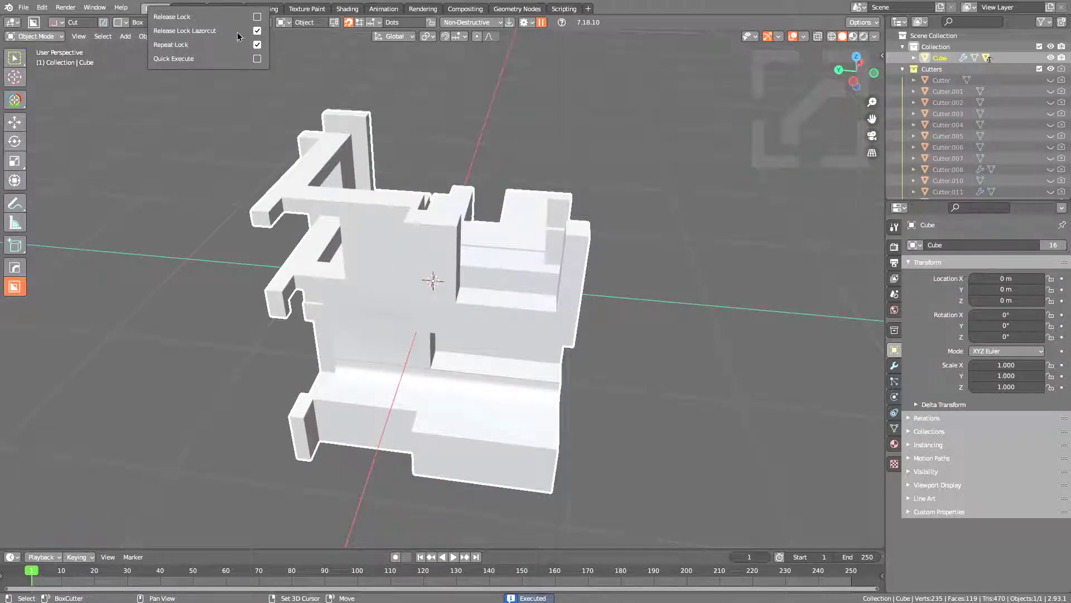
pyautogui.moveTo(424, 394); pyautogui.dragTo(438, 362, button='middle')
pyautogui.click(414, 226)
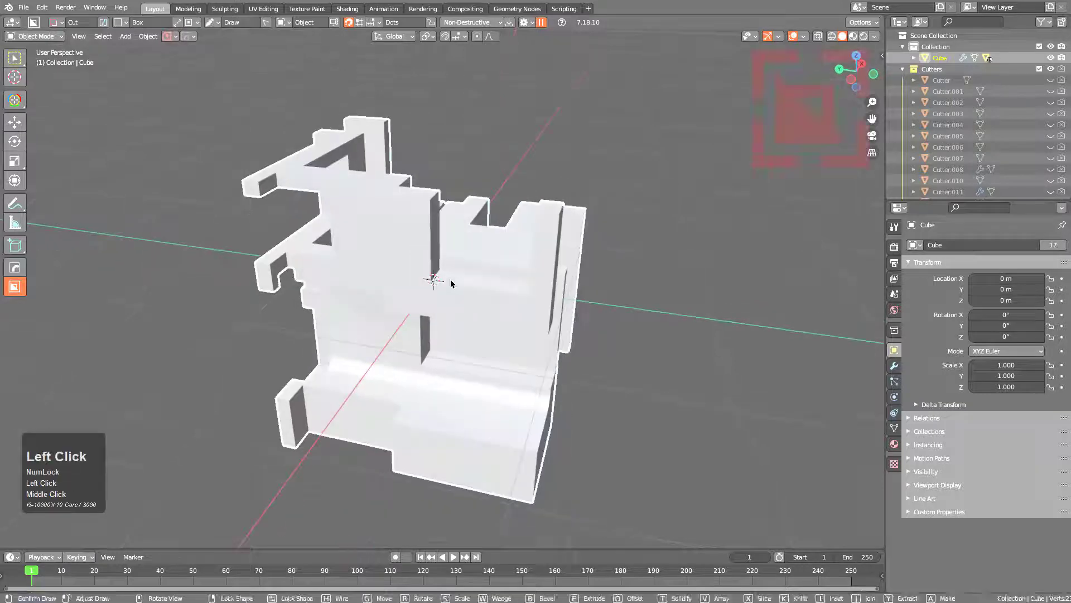
pyautogui.click(477, 316)
pyautogui.moveTo(584, 206); pyautogui.dragTo(530, 268, button='middle')
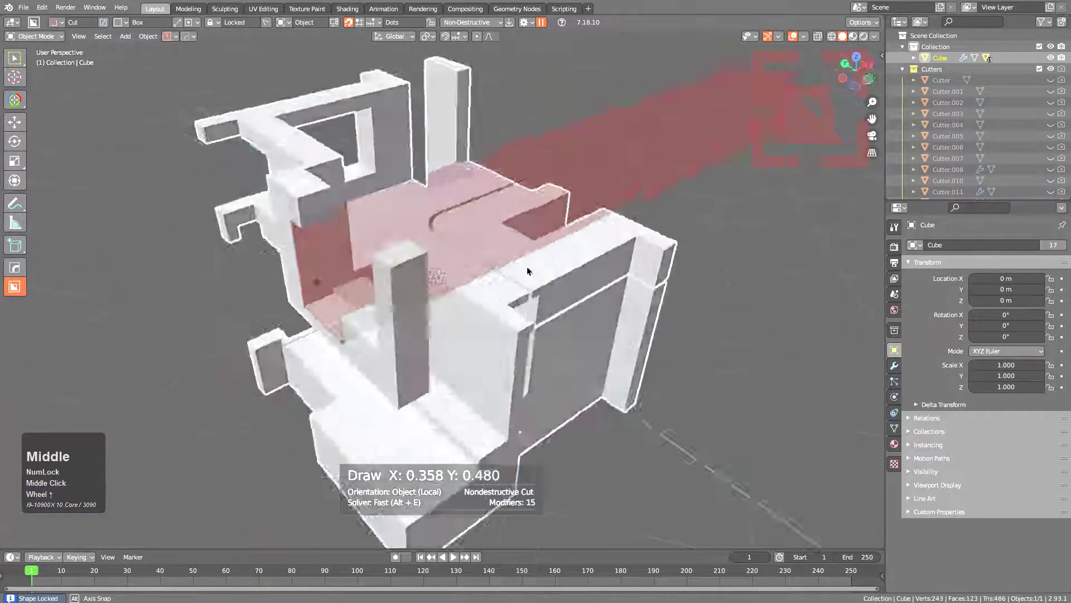
pyautogui.scroll(-3, 568, 246)
pyautogui.moveTo(432, 239); pyautogui.dragTo(507, 256, button='middle')
pyautogui.click(583, 265)
# - Draw a box cutter about 0.574 × 0.762 on the large flat wall, lazorcut it through and apply the locked cut
pyautogui.moveTo(567, 276); pyautogui.dragTo(429, 312, button='middle')
pyautogui.scroll(3, 413, 312)
pyautogui.moveTo(377, 307); pyautogui.dragTo(494, 443)
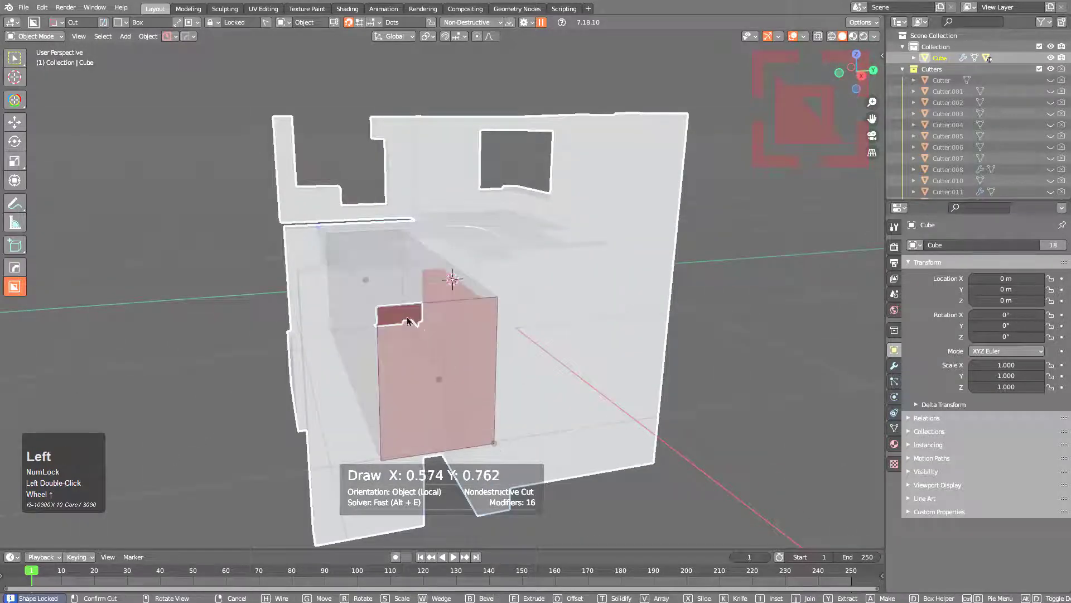
pyautogui.moveTo(485, 357)
pyautogui.mouseDown(button='middle')
pyautogui.moveTo(474, 326)
pyautogui.moveTo(420, 310)
pyautogui.mouseUp(button='middle')
pyautogui.moveTo(311, 334); pyautogui.dragTo(390, 323, button='middle')
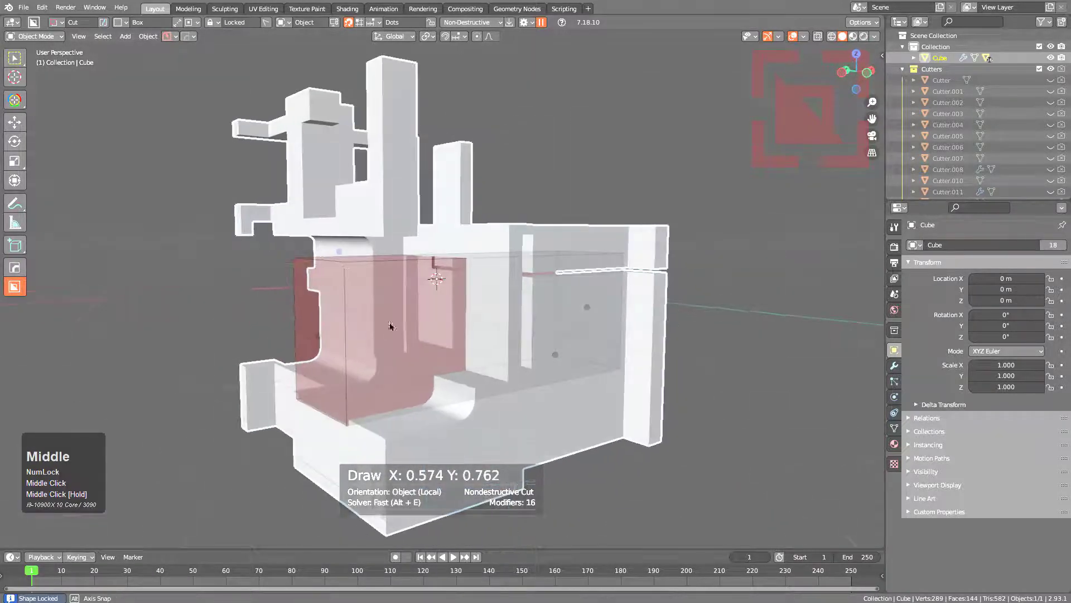
pyautogui.moveTo(524, 366); pyautogui.dragTo(429, 398, button='middle')
pyautogui.scroll(-1, 429, 399)
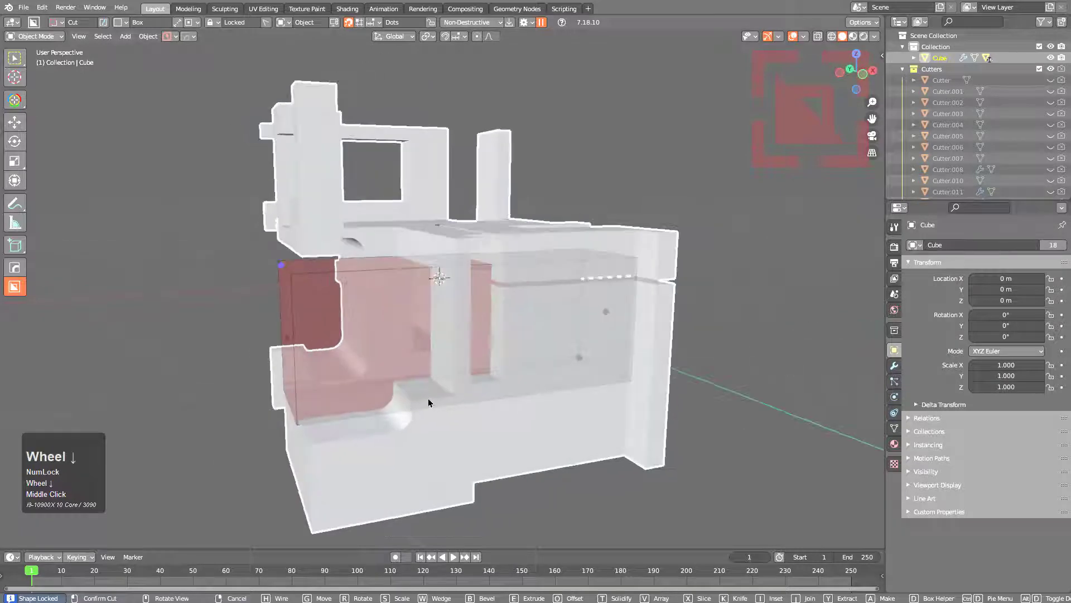
pyautogui.click(457, 284)
# - Lazorcut a box about 0.8 × 0.33 through the lower part of the adjacent side wall and apply the locked cut
pyautogui.moveTo(432, 416); pyautogui.dragTo(578, 467)
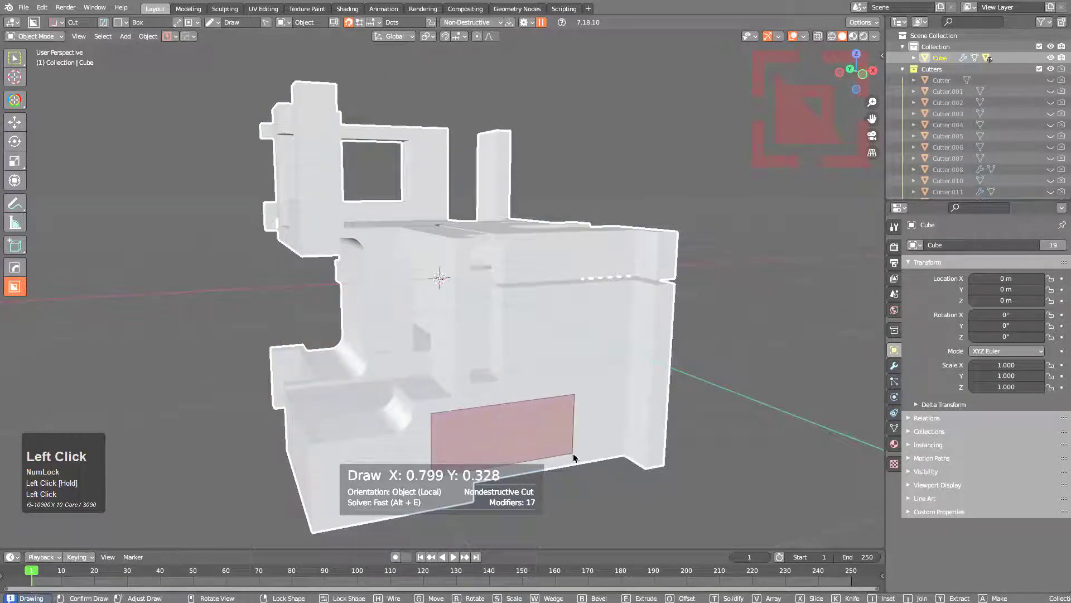
pyautogui.moveTo(491, 306)
pyautogui.mouseDown(button='middle')
pyautogui.moveTo(517, 330)
pyautogui.moveTo(594, 331)
pyautogui.moveTo(411, 367)
pyautogui.moveTo(434, 370)
pyautogui.mouseUp(button='middle')
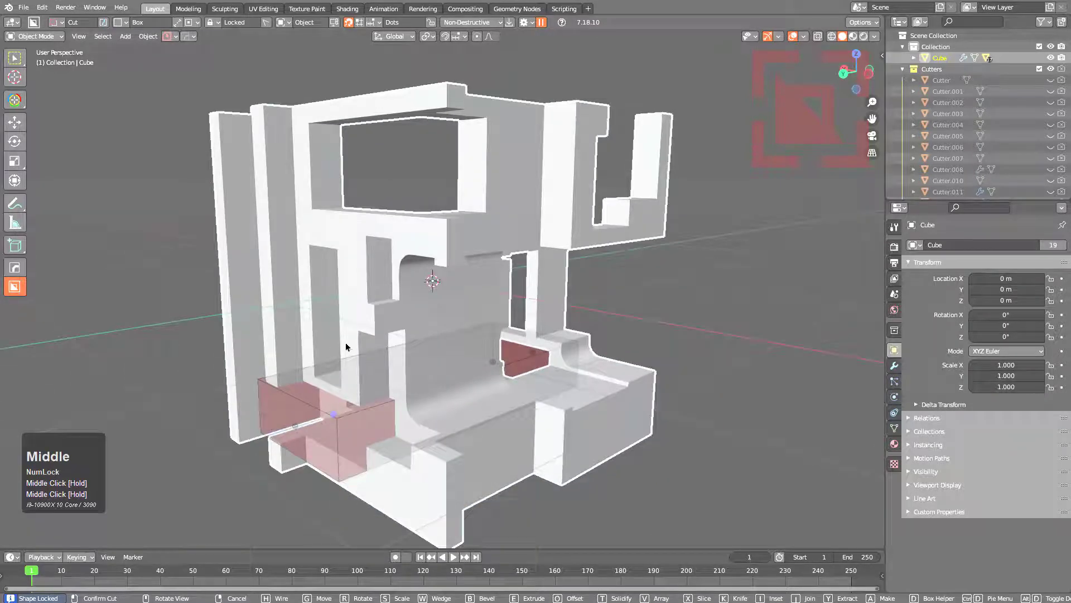
pyautogui.click(415, 382)
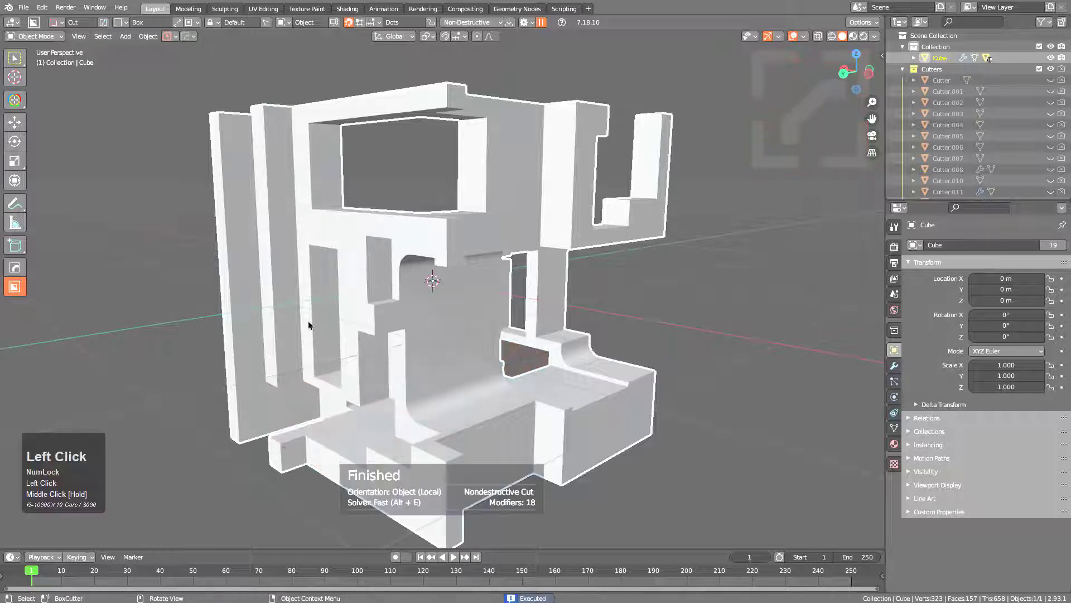
# - Disable Release Lock Lazorcut and cut a small box recess about 0.107 deep into the upper part of the tall wall
pyautogui.moveTo(415, 382); pyautogui.dragTo(459, 337, button='middle')
pyautogui.keyDown('shift'); pyautogui.click(265, 25); pyautogui.keyUp('shift')
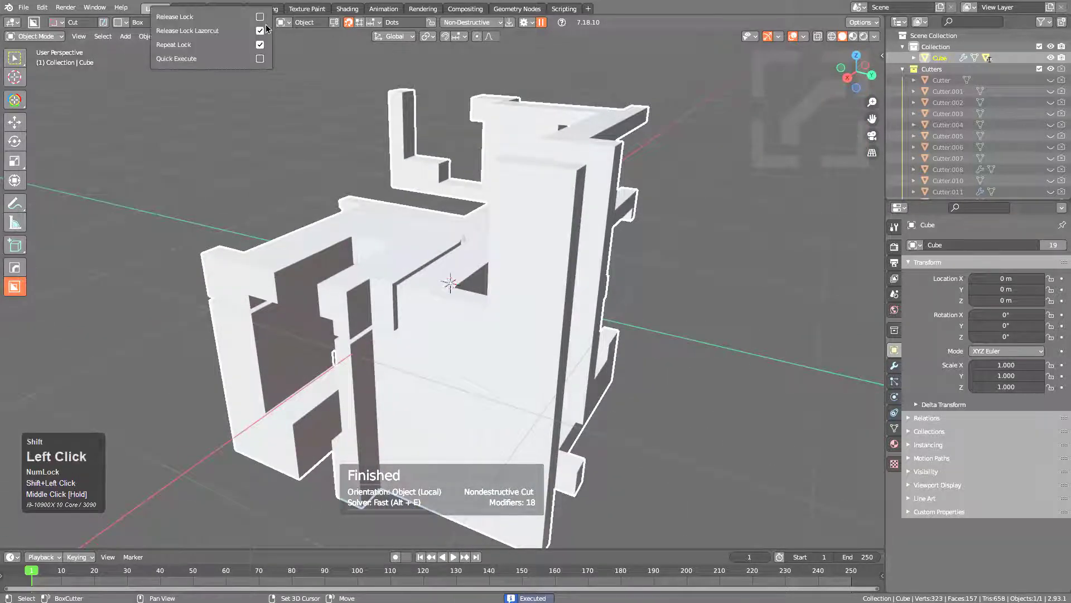
pyautogui.click(261, 45)
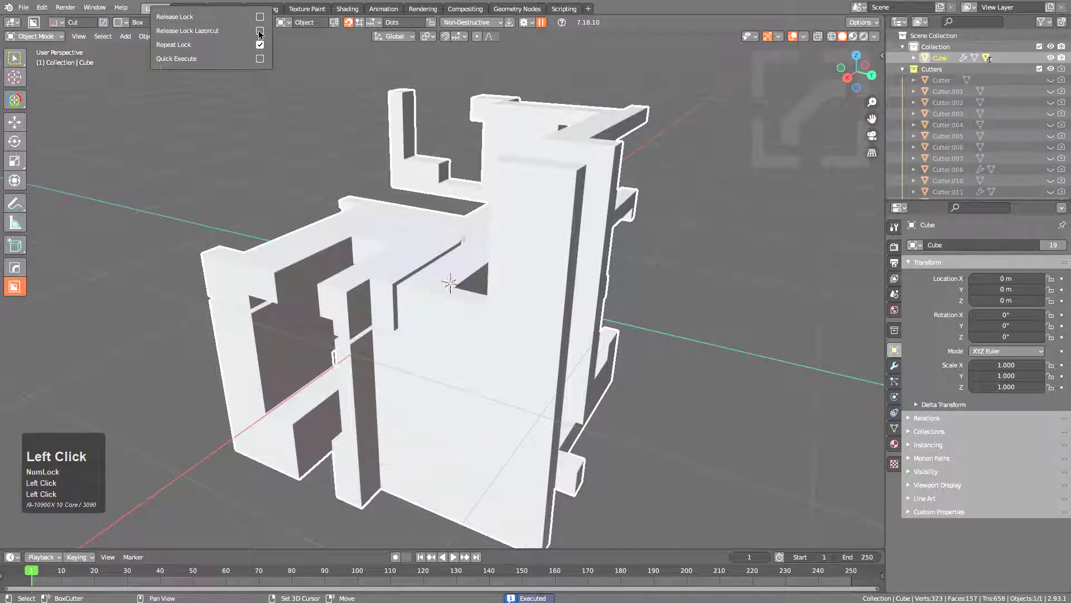
pyautogui.middleClick(535, 201)
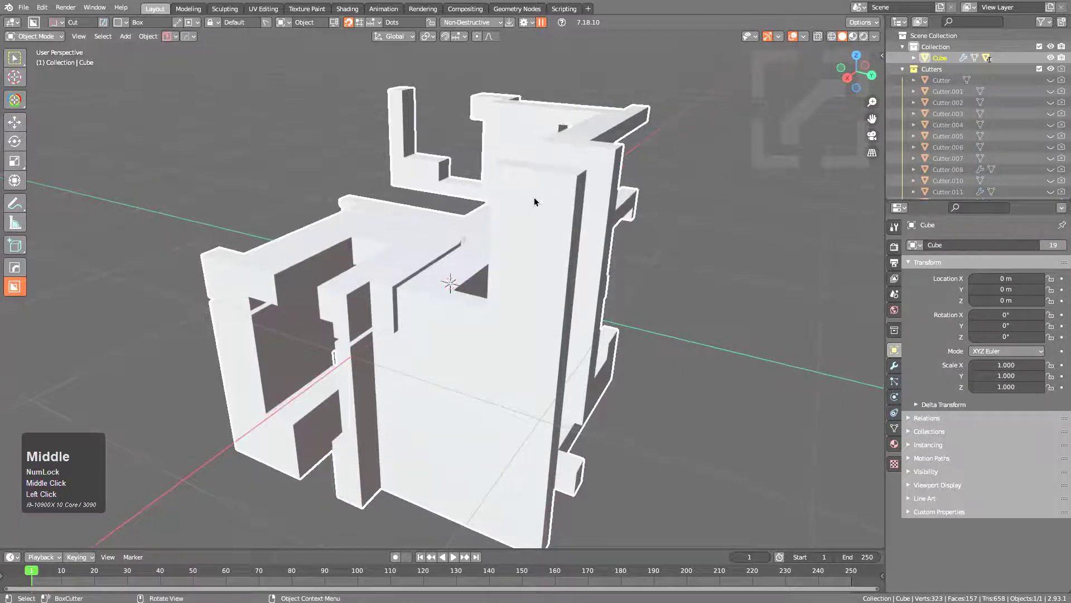
pyautogui.moveTo(514, 196); pyautogui.dragTo(530, 213)
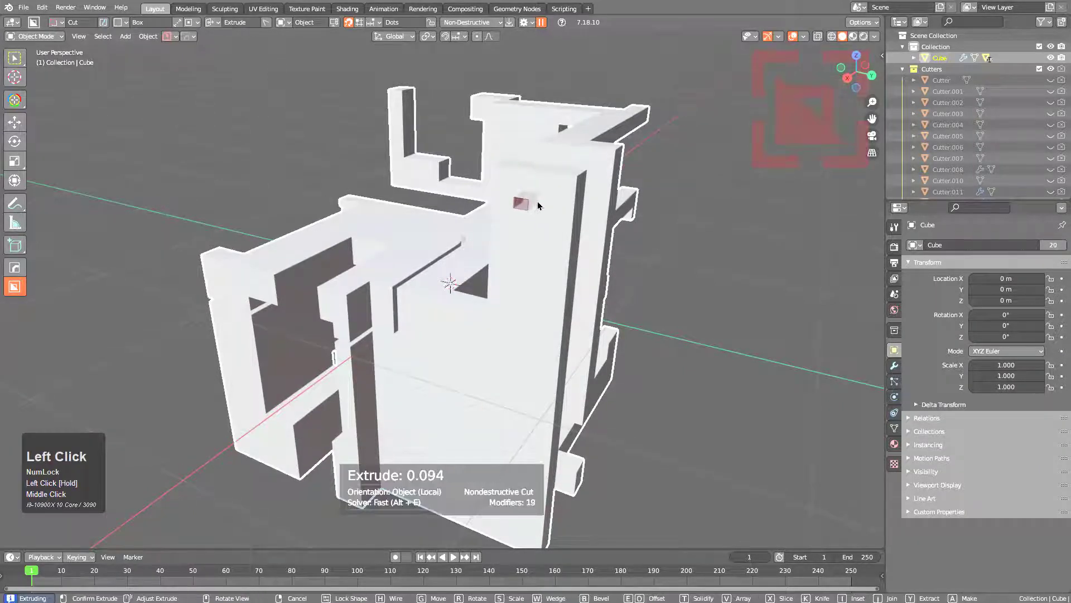
pyautogui.click(538, 203)
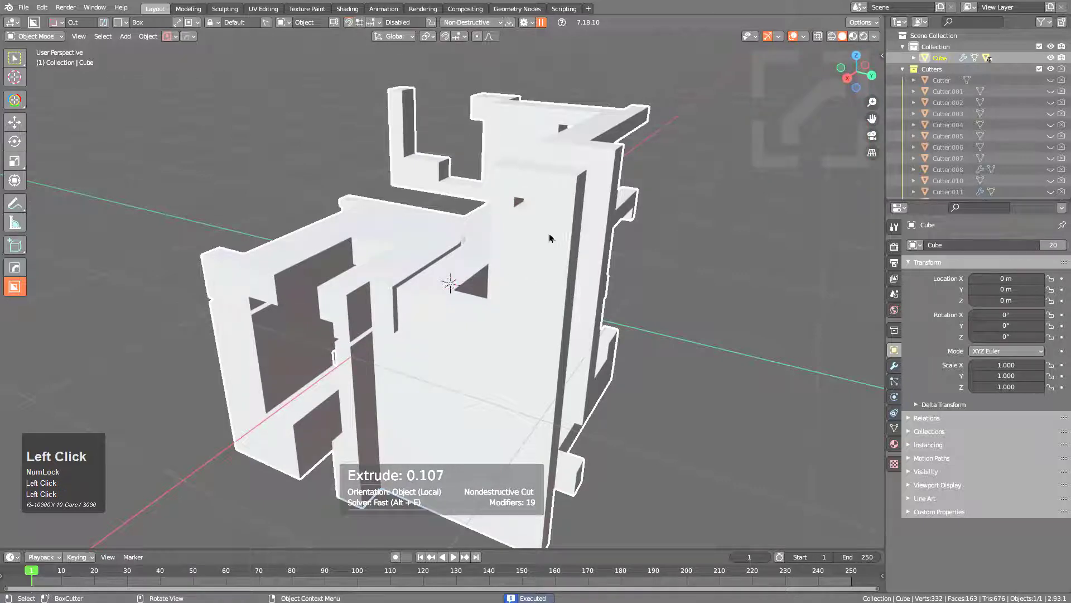
# - Repeat the small box cutter in locked state, rotate it, move it beside the first recess and apply the cut
pyautogui.keyDown('ctrl'); pyautogui.click(548, 244); pyautogui.keyUp('ctrl')
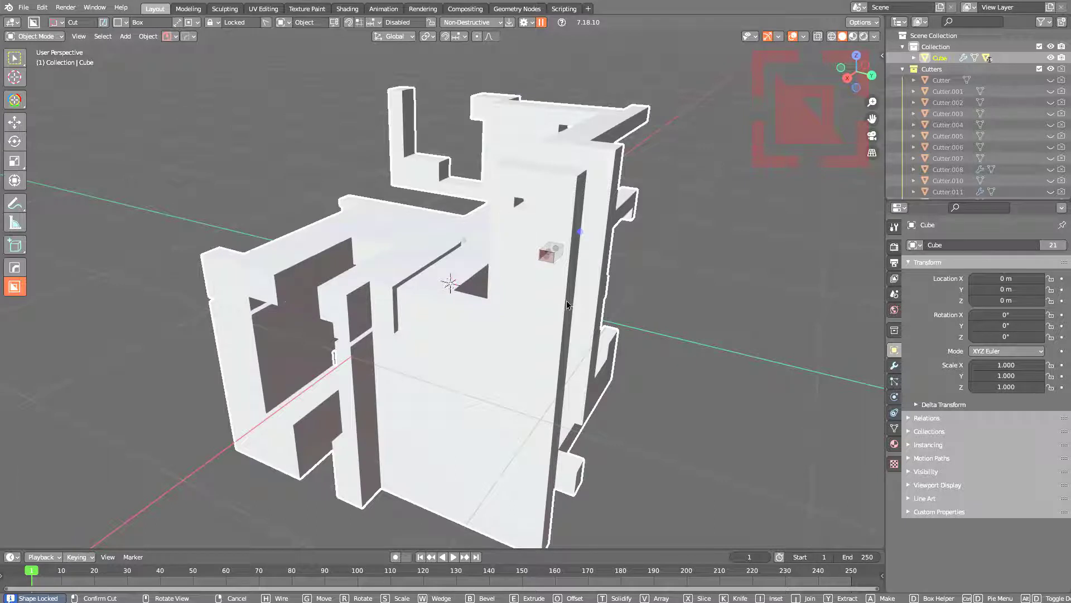
pyautogui.press('r')
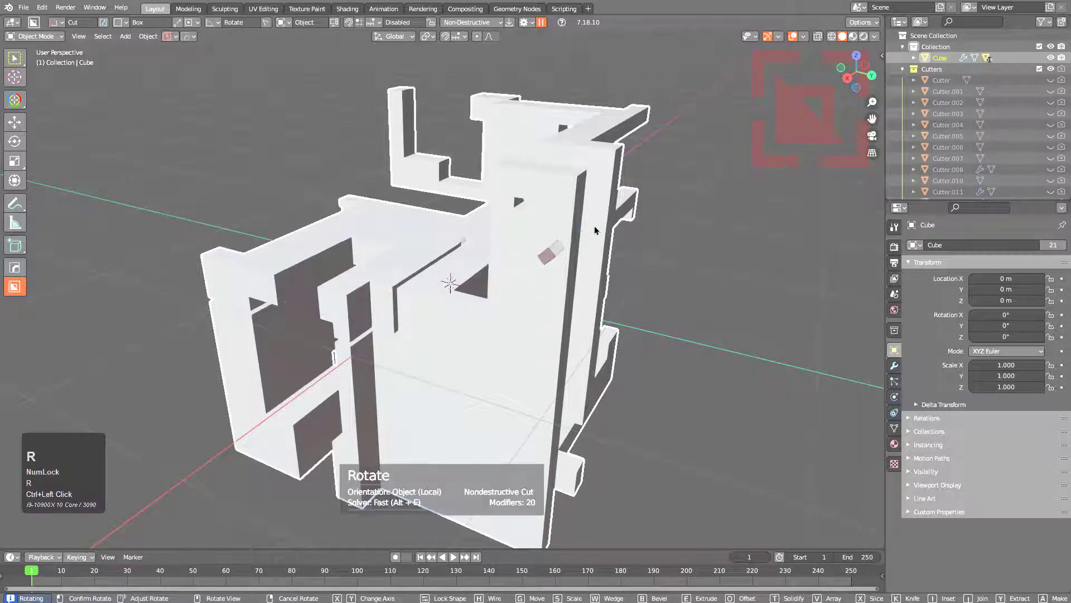
pyautogui.click(570, 216)
pyautogui.press('g')
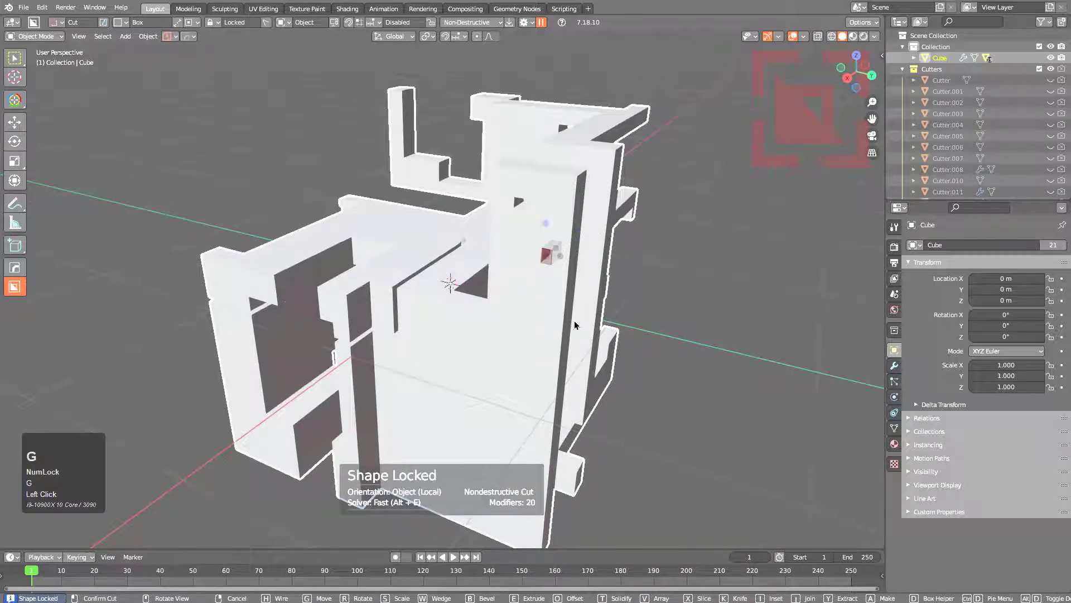
pyautogui.keyDown('ctrl'); pyautogui.click(539, 362); pyautogui.keyUp('ctrl')
pyautogui.keyDown('ctrl'); pyautogui.click(539, 363); pyautogui.keyUp('ctrl')
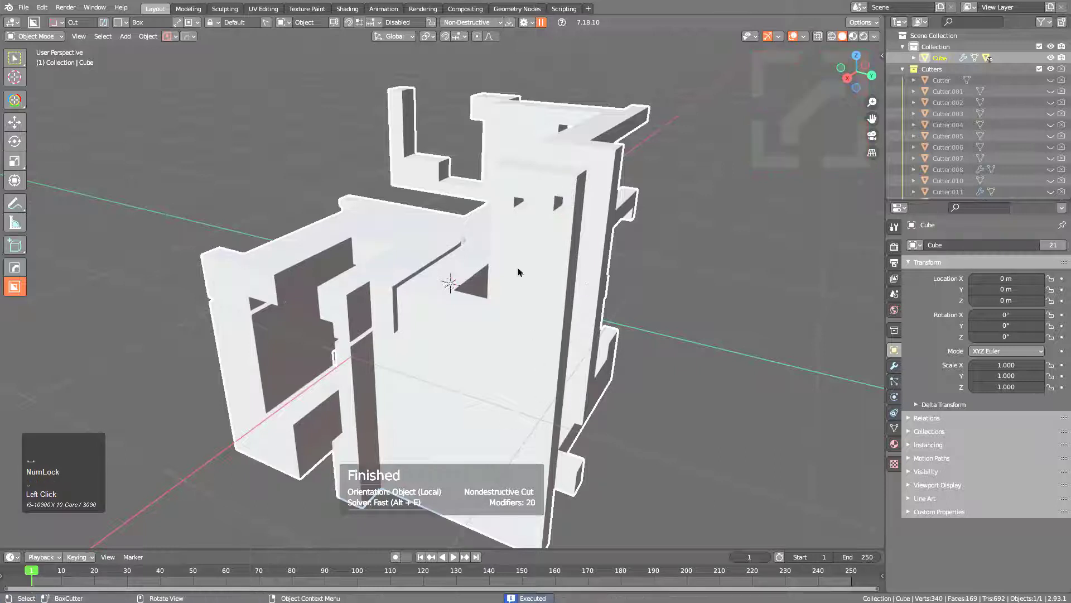
# - Rotate the repeated cutter, move it to the inner corner at the base of the tall upright and apply the cut
pyautogui.press('r')
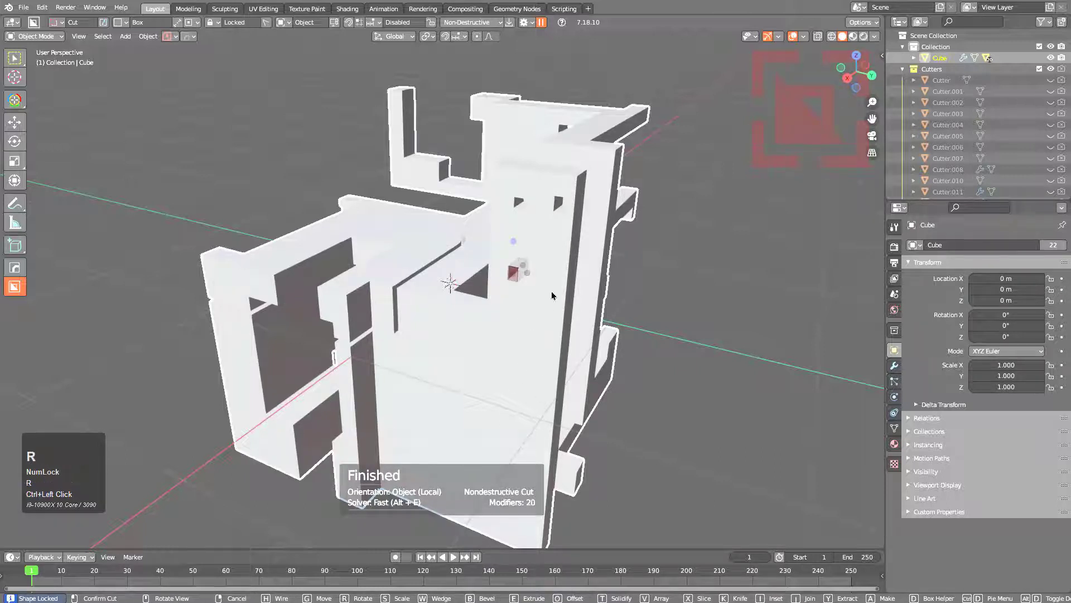
pyautogui.click(540, 257)
pyautogui.press('g')
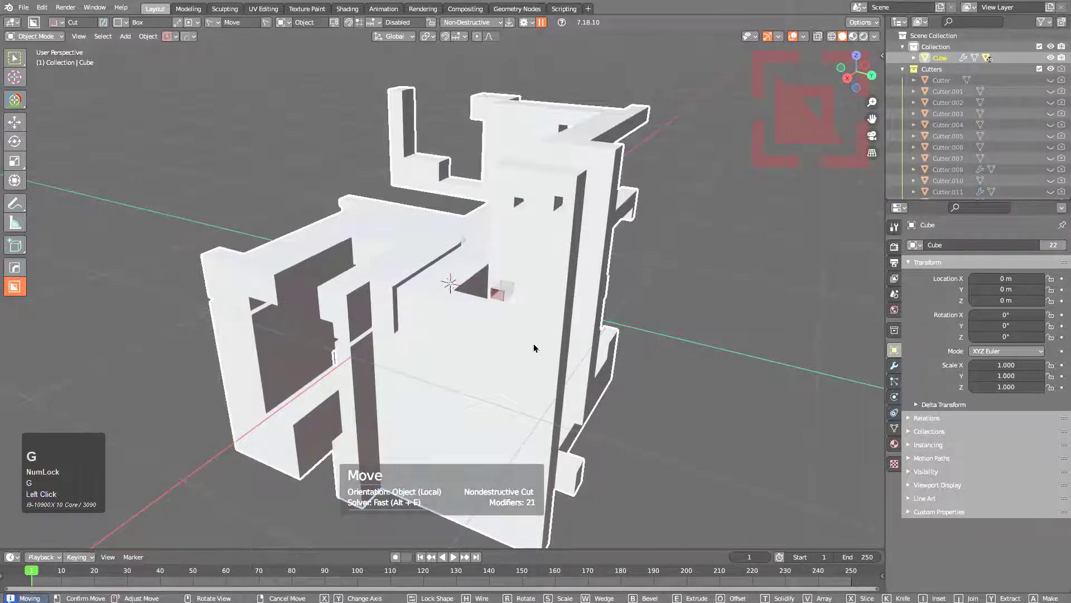
pyautogui.click(537, 357)
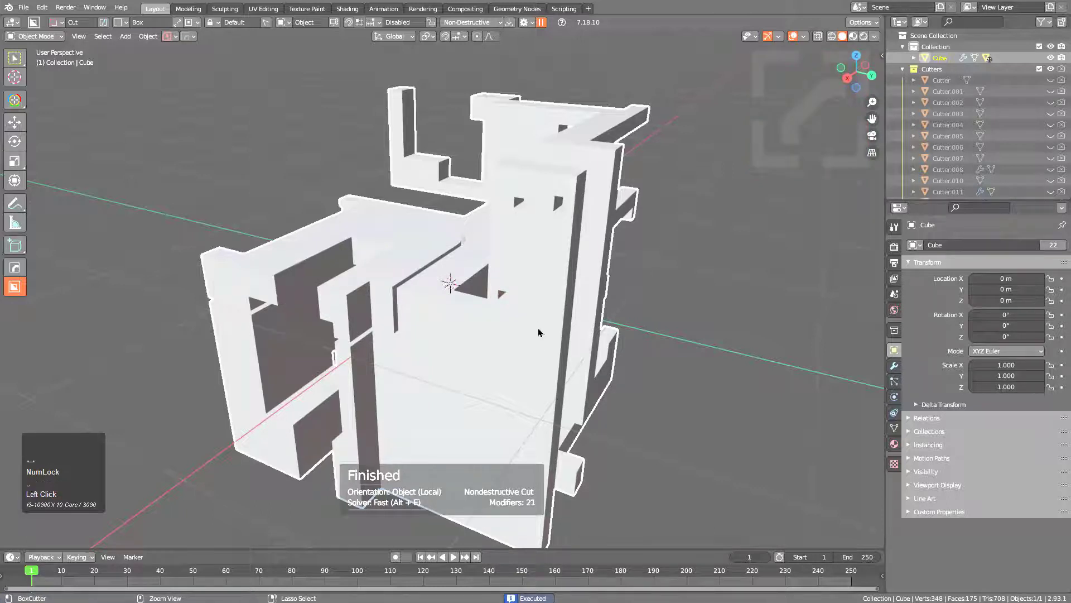
# - Repeat the cutter once more, rotate and move it next to the narrow slot's lower end, and apply the cut
pyautogui.keyDown('ctrl'); pyautogui.click(538, 327); pyautogui.keyUp('ctrl')
pyautogui.press('g')
pyautogui.click(362, 427)
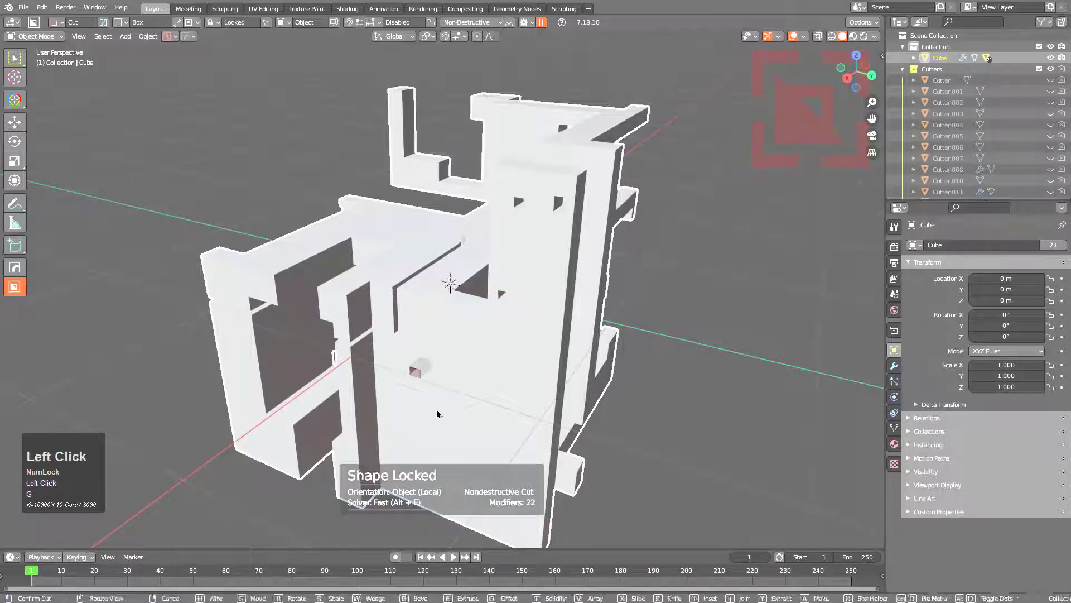
pyautogui.press('r')
pyautogui.click(409, 304)
pyautogui.press('g')
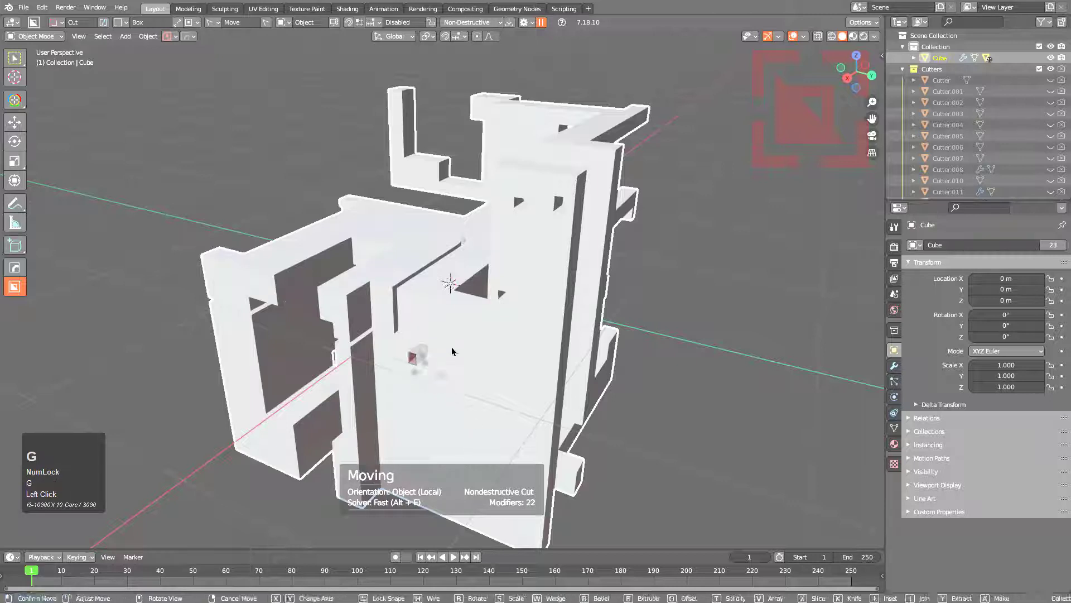
pyautogui.click(453, 346)
pyautogui.press('space')
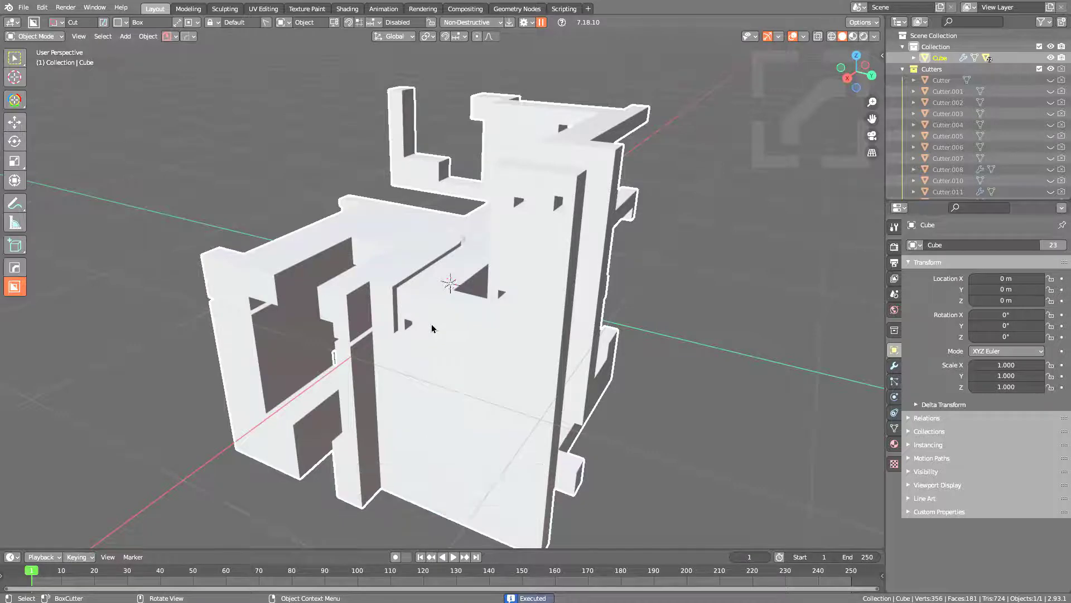
pyautogui.moveTo(432, 329); pyautogui.dragTo(480, 343, button='middle')
pyautogui.scroll(-2, 480, 343)
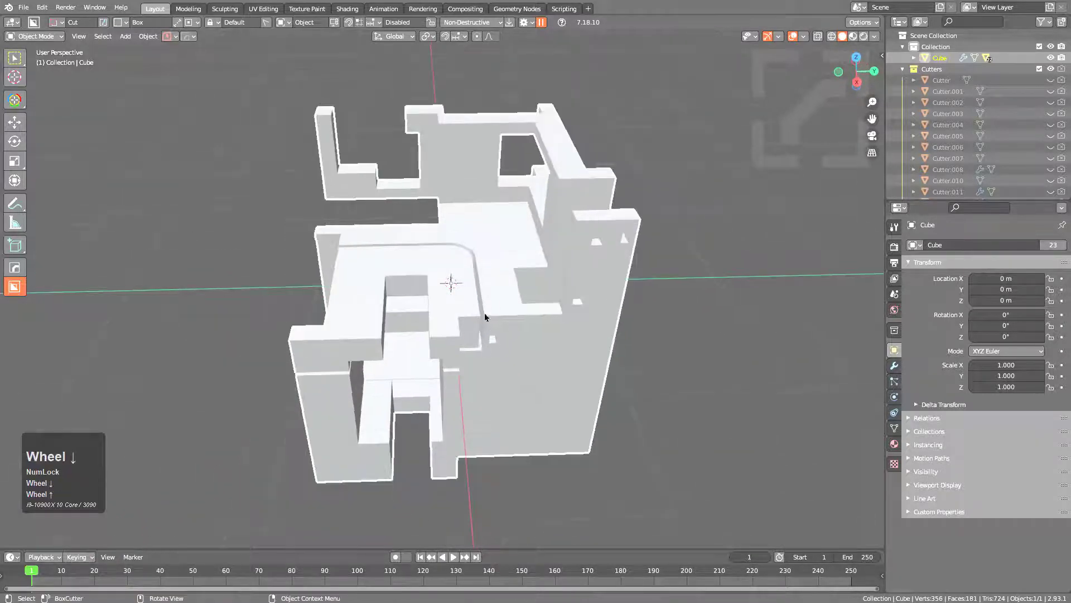